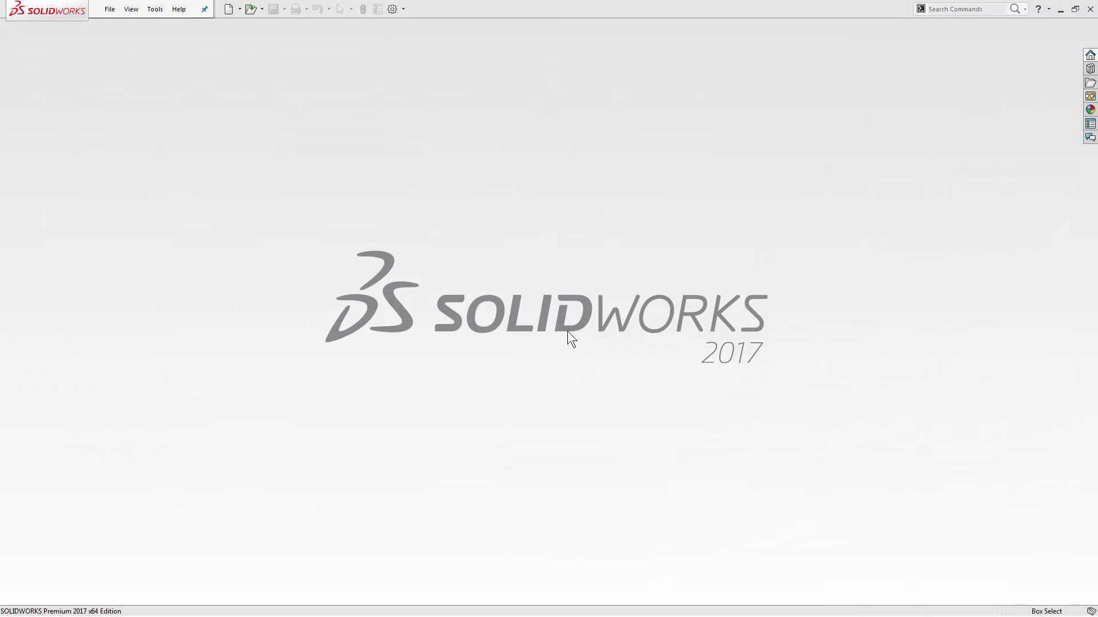
Start opening '05 - Point and Polygon Handling.SLDPRT' from the Basic Training Files folder.
click(250, 10)
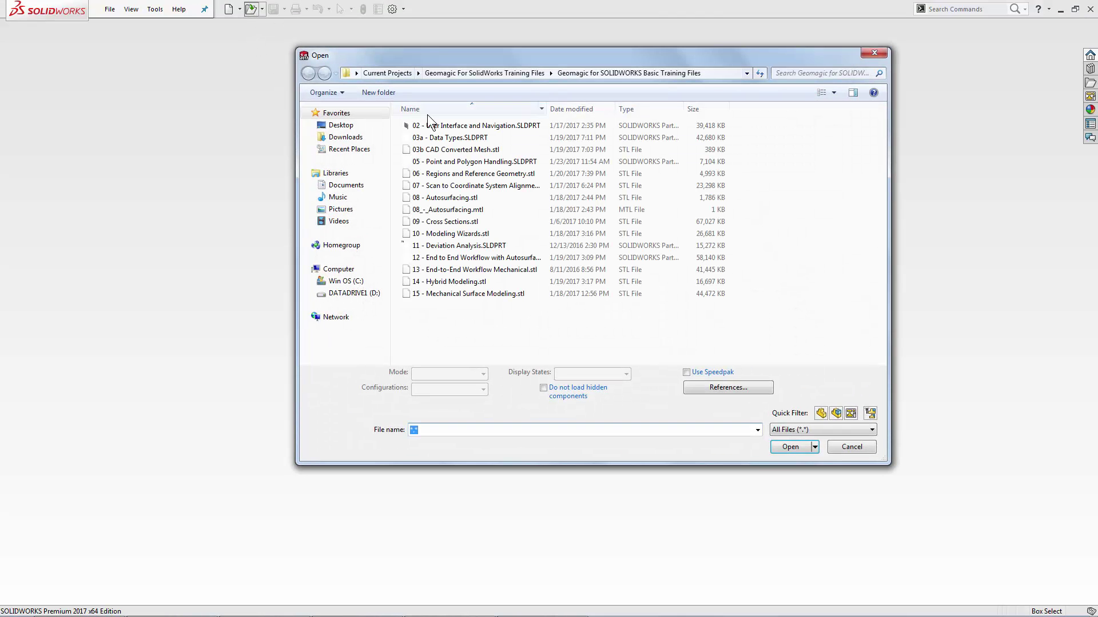
click(458, 162)
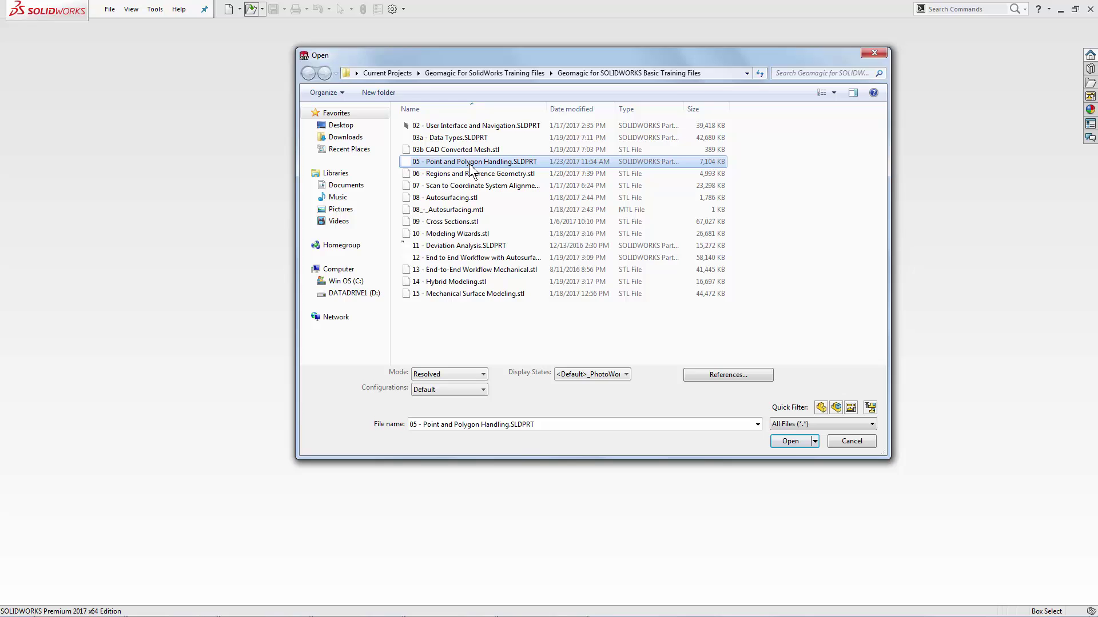
Open the part and orbit the view to inspect the Points and Points2 scans from other angles.
click(785, 440)
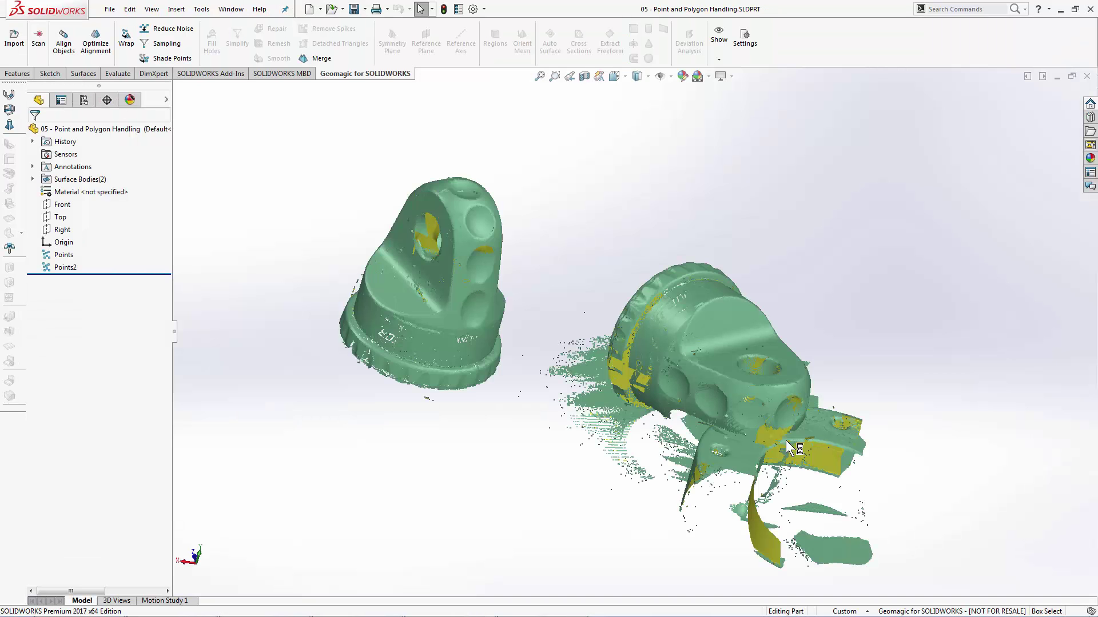
middle_drag(304, 406, 349, 529)
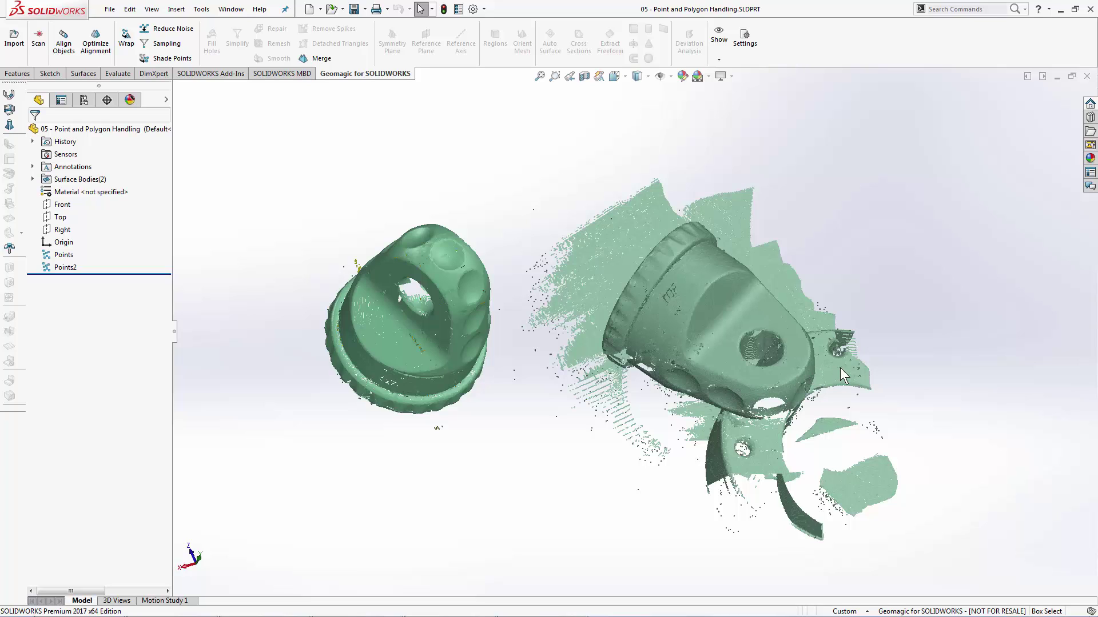
middle_drag(839, 368, 368, 400)
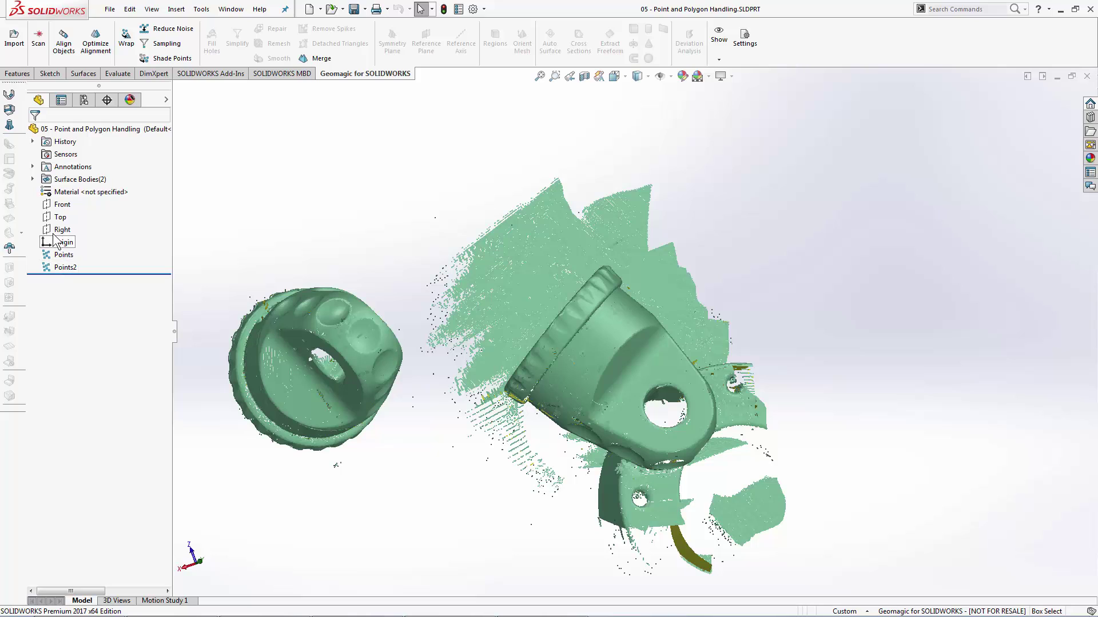
Expand Surface Bodies, then hide and re-show the Points2 scan and act on Points.
click(32, 179)
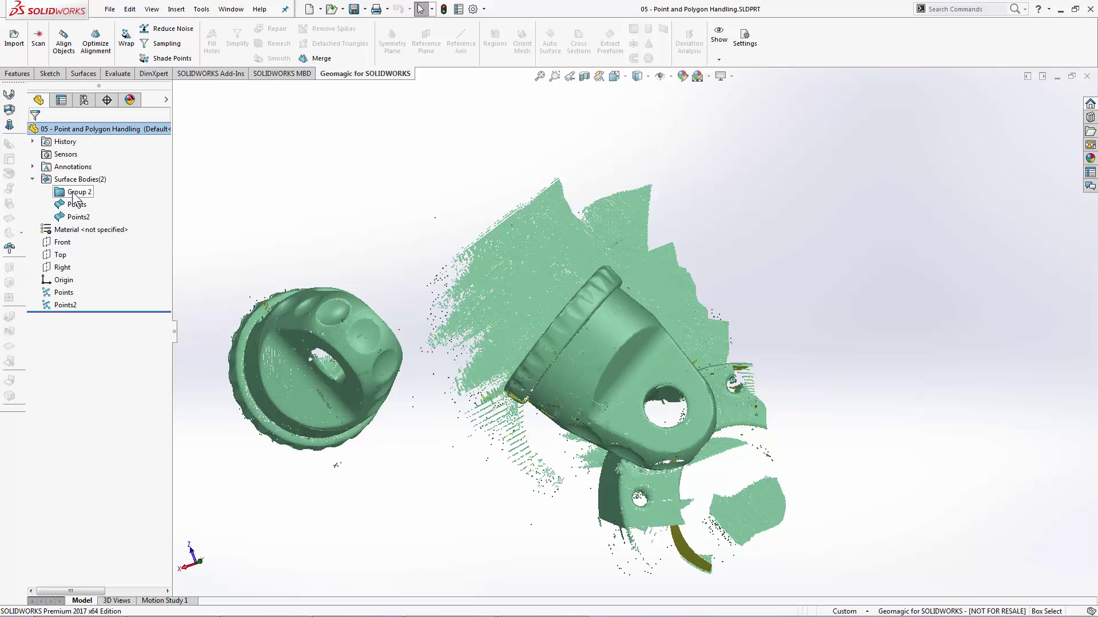
right_click(75, 216)
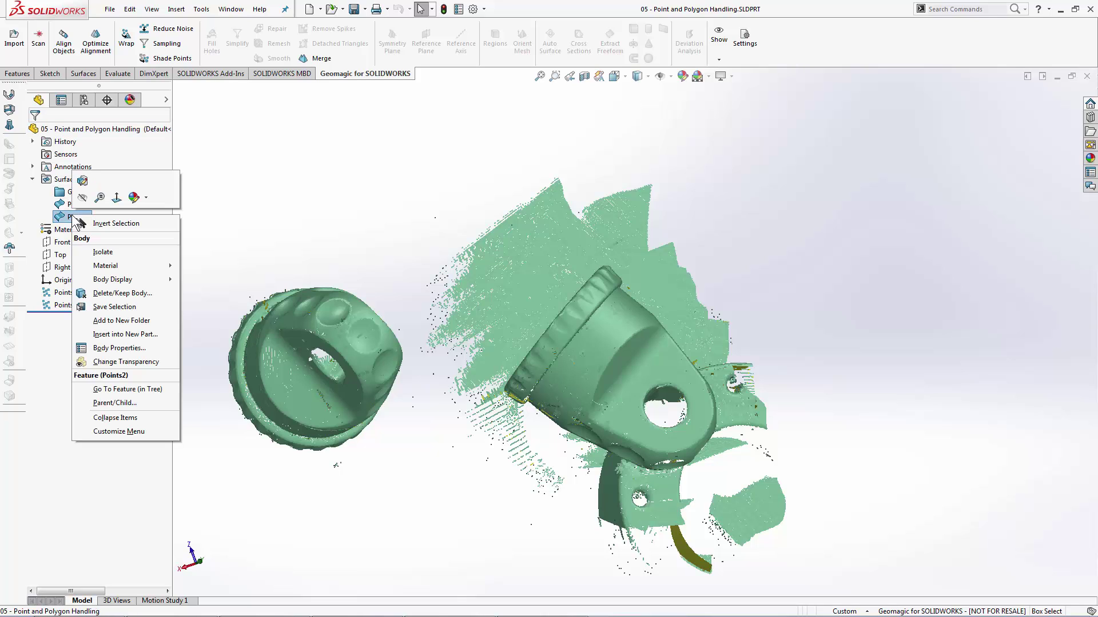
click(81, 200)
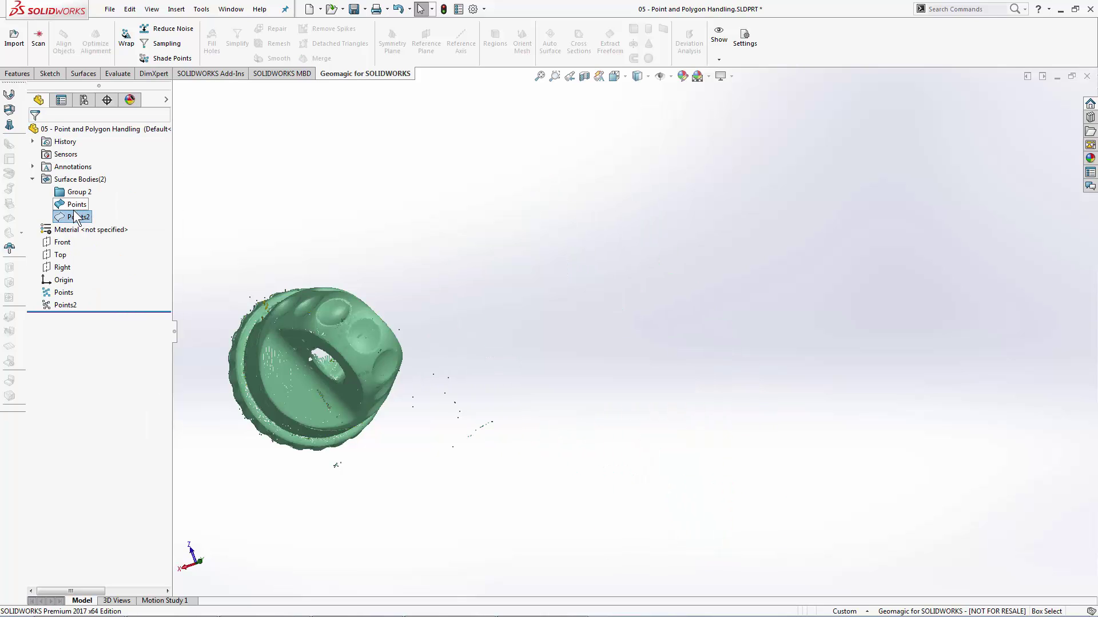
right_click(81, 220)
click(83, 198)
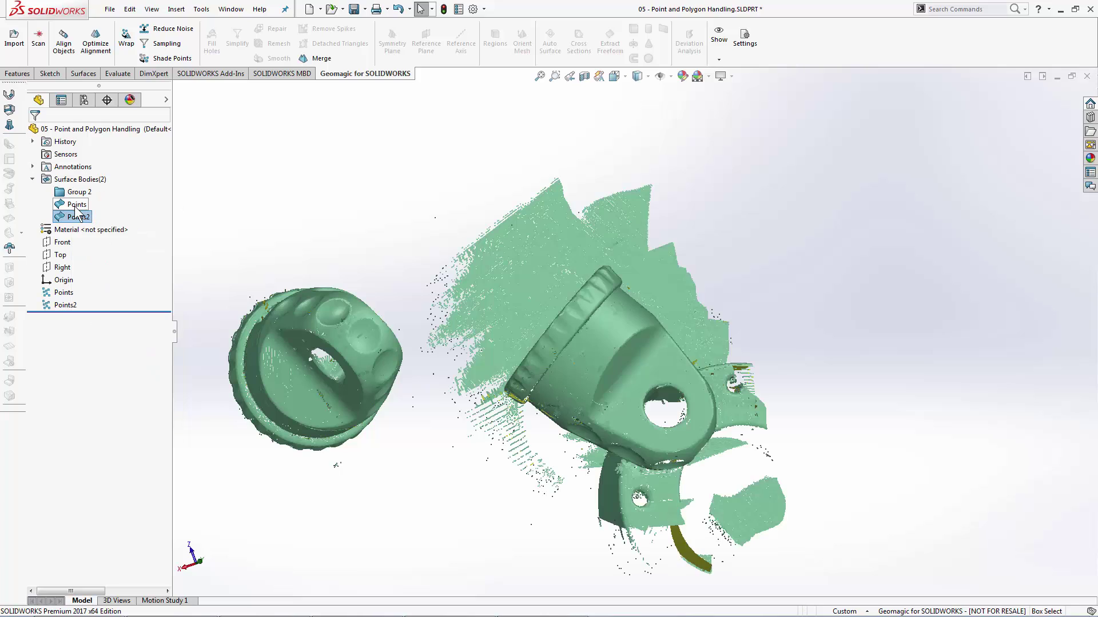
right_click(87, 204)
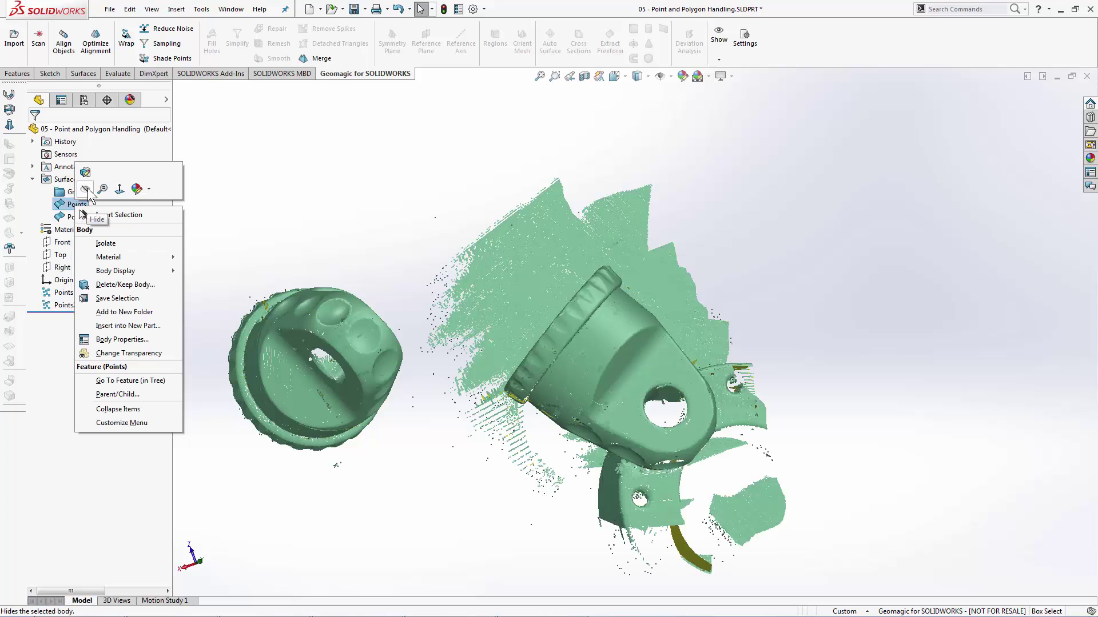
click(85, 189)
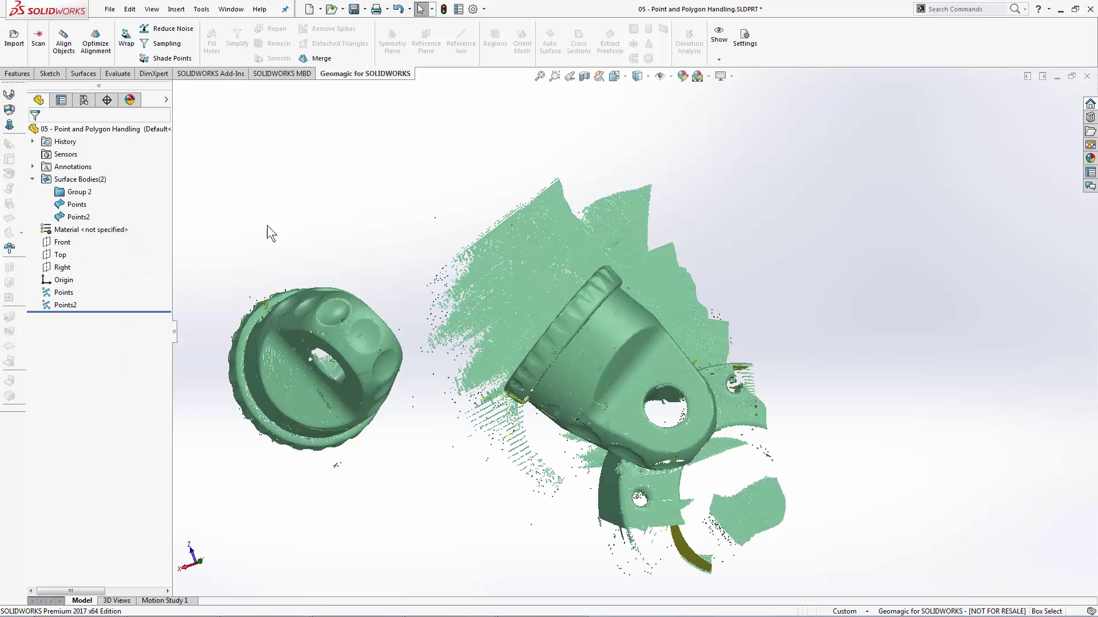
Hide every scan except the left one, then show Points2 again.
right_click(290, 365)
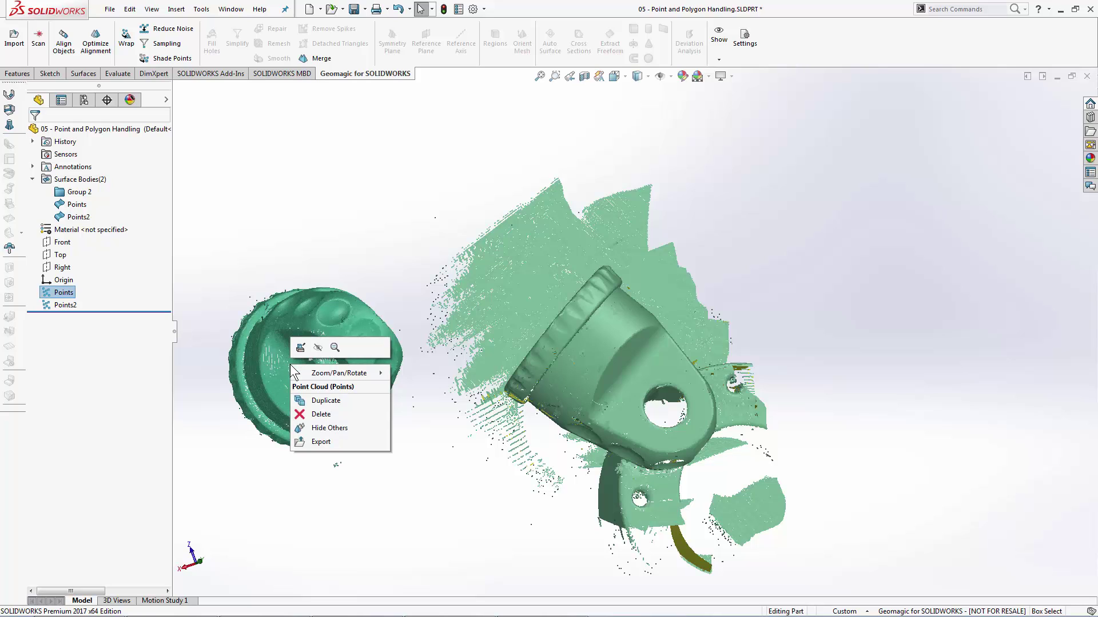
click(329, 428)
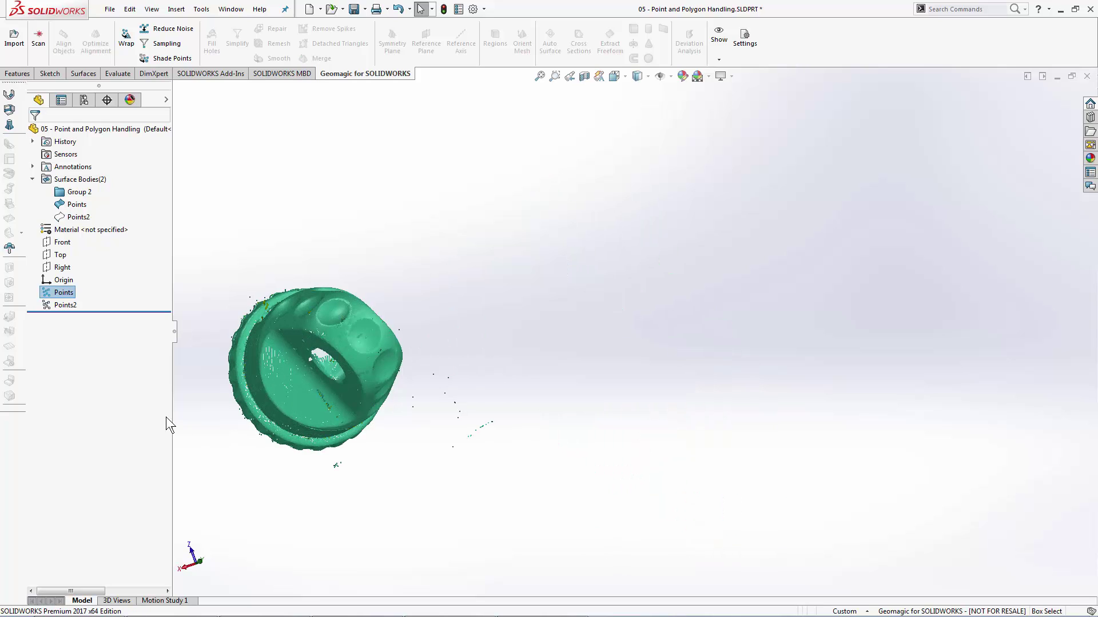
right_click(64, 305)
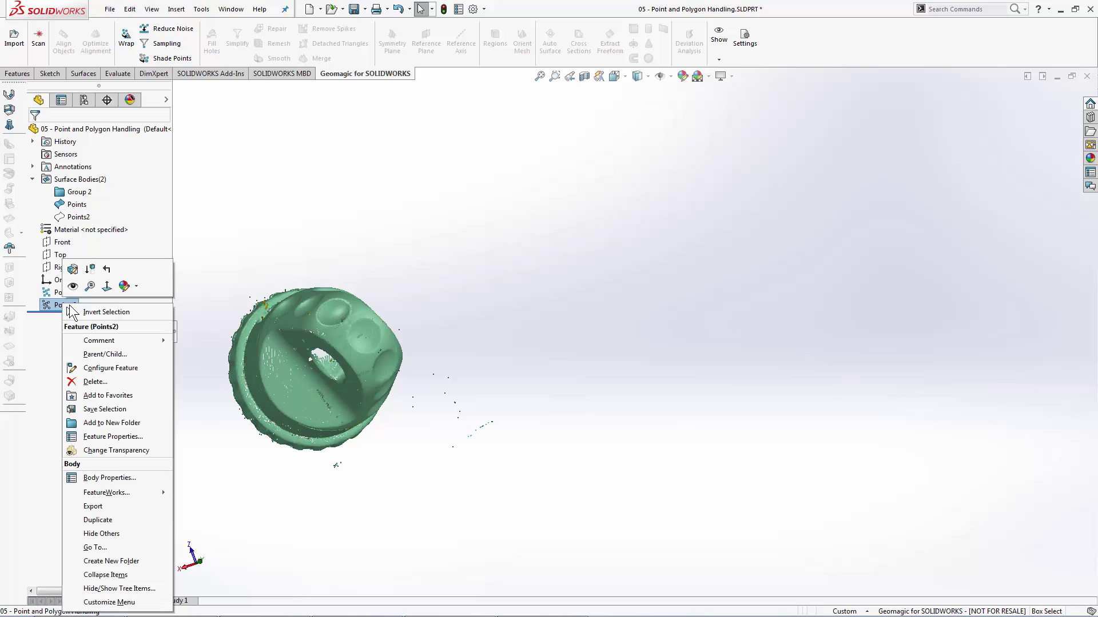
click(73, 286)
Hide all surface bodies, then show them all again.
click(207, 211)
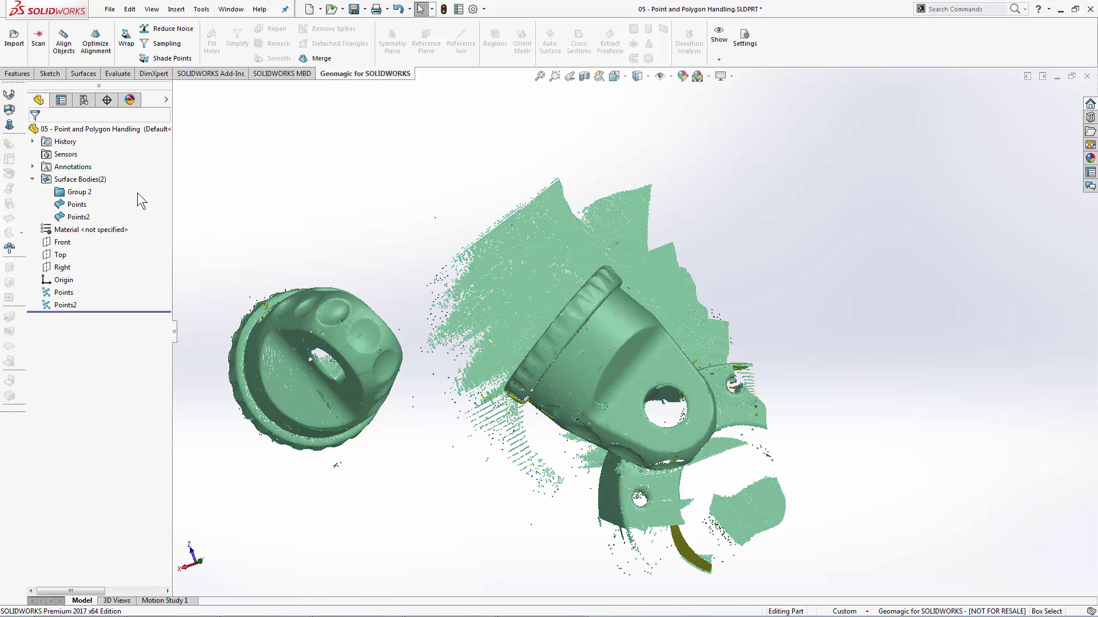
right_click(80, 179)
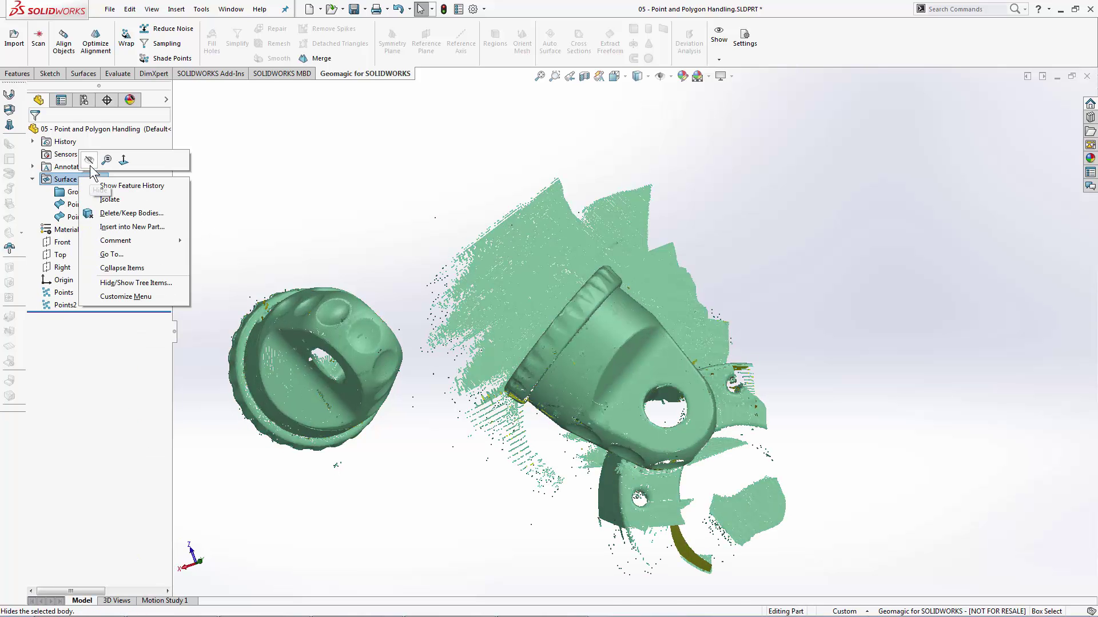
click(90, 160)
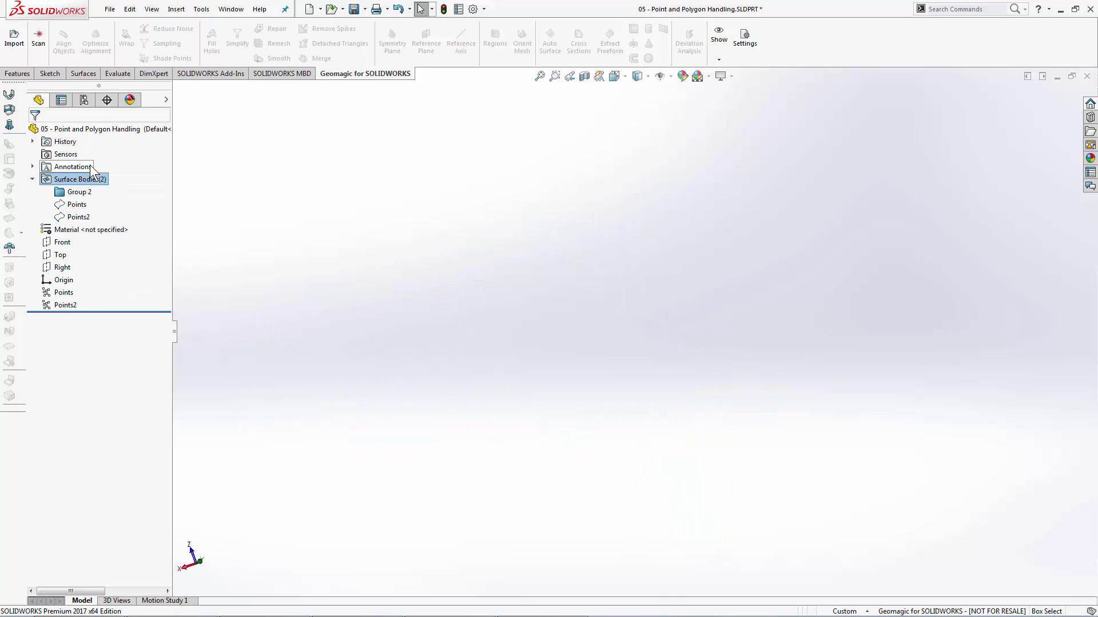
right_click(89, 179)
click(100, 159)
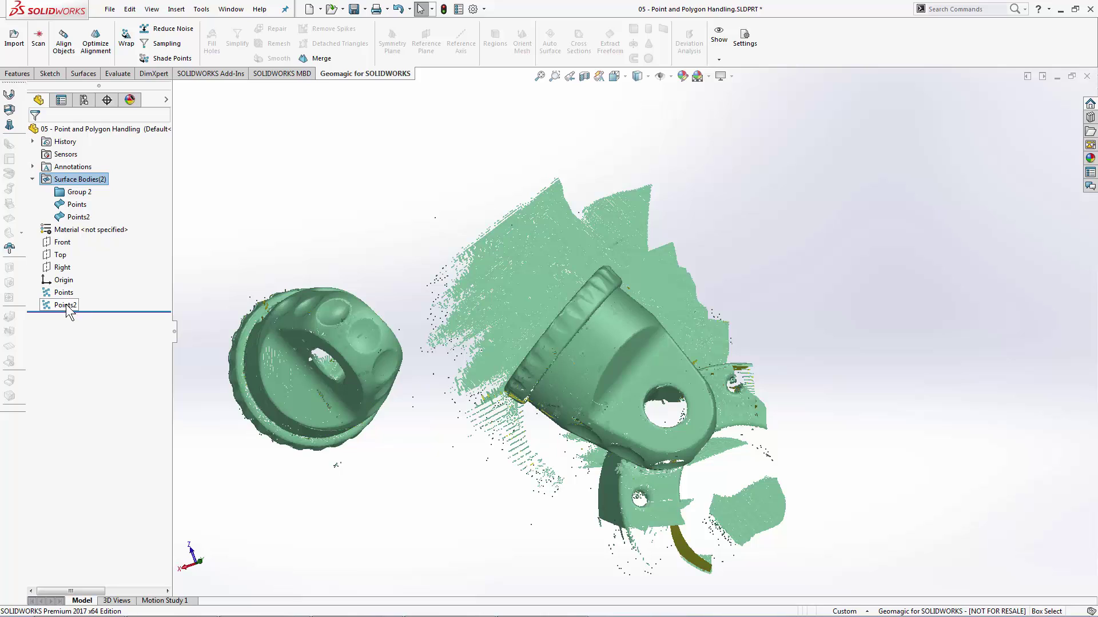
Select Points and Points2 alternately in the tree, ending on Points2.
click(66, 306)
click(53, 294)
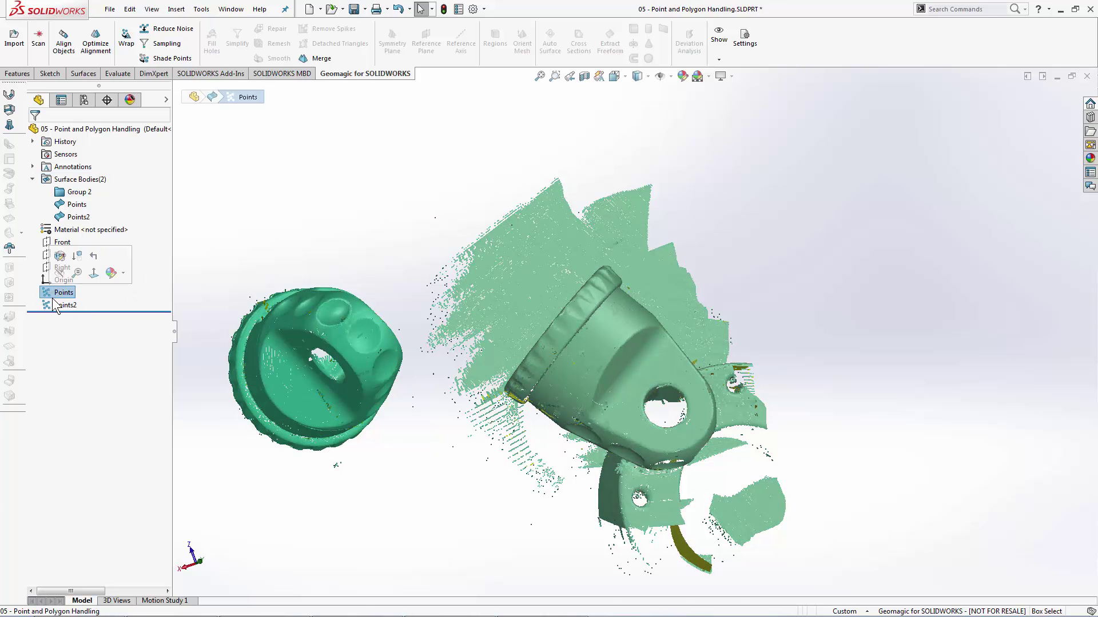
click(53, 304)
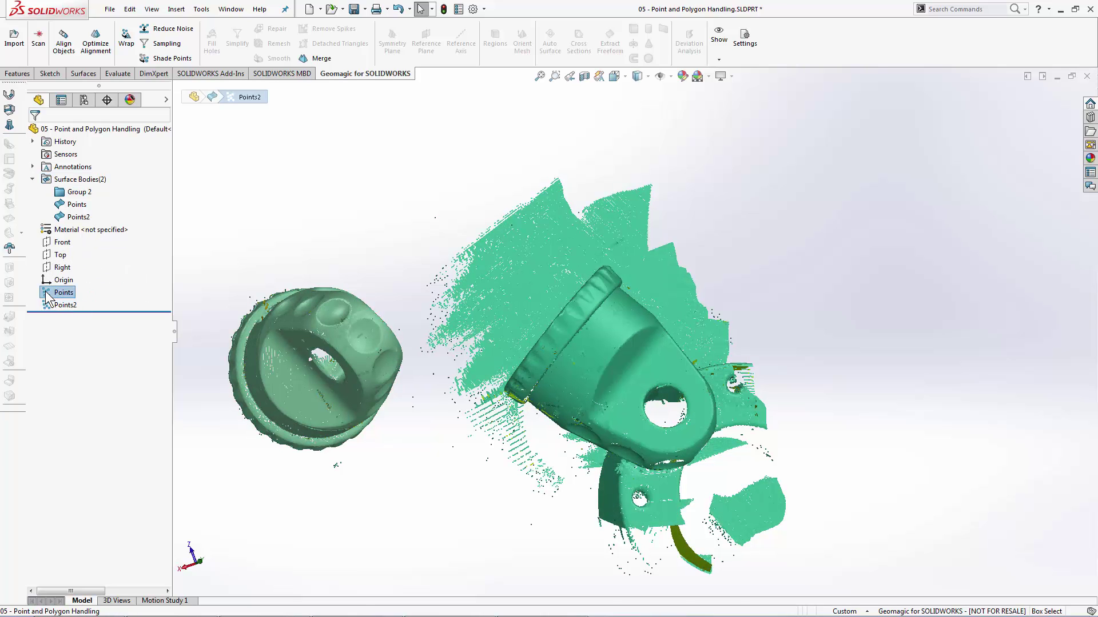
click(51, 291)
click(53, 304)
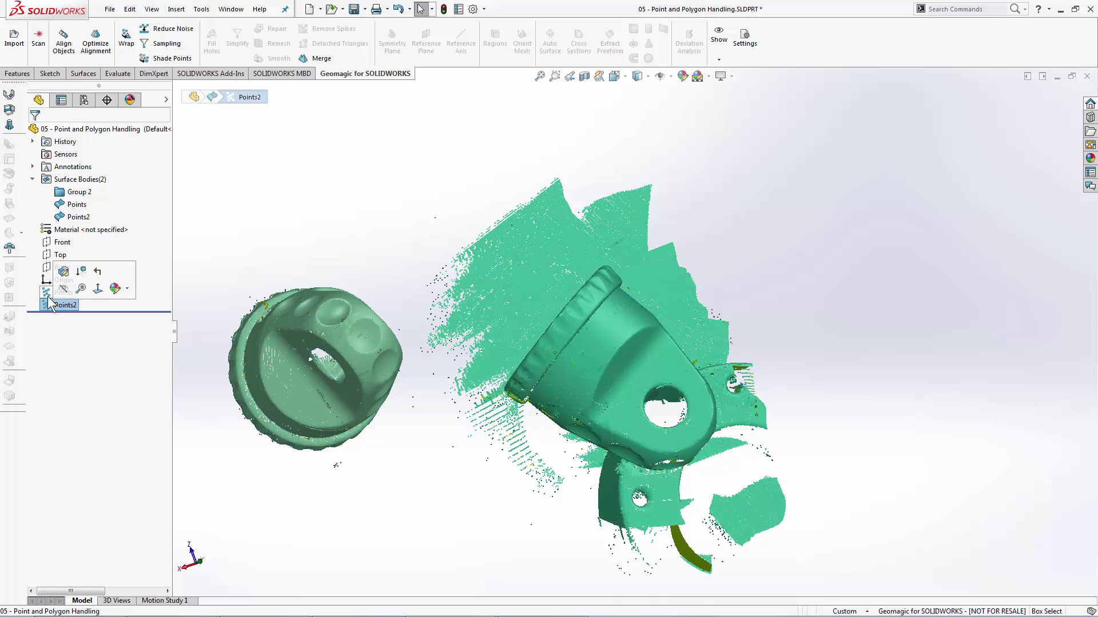
click(48, 295)
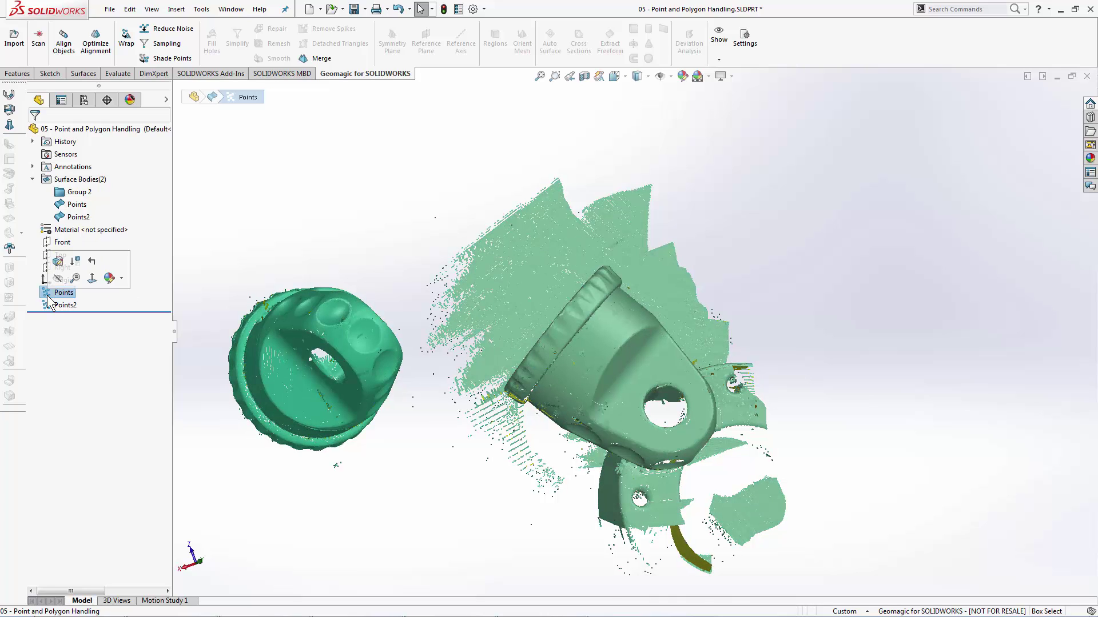
click(47, 305)
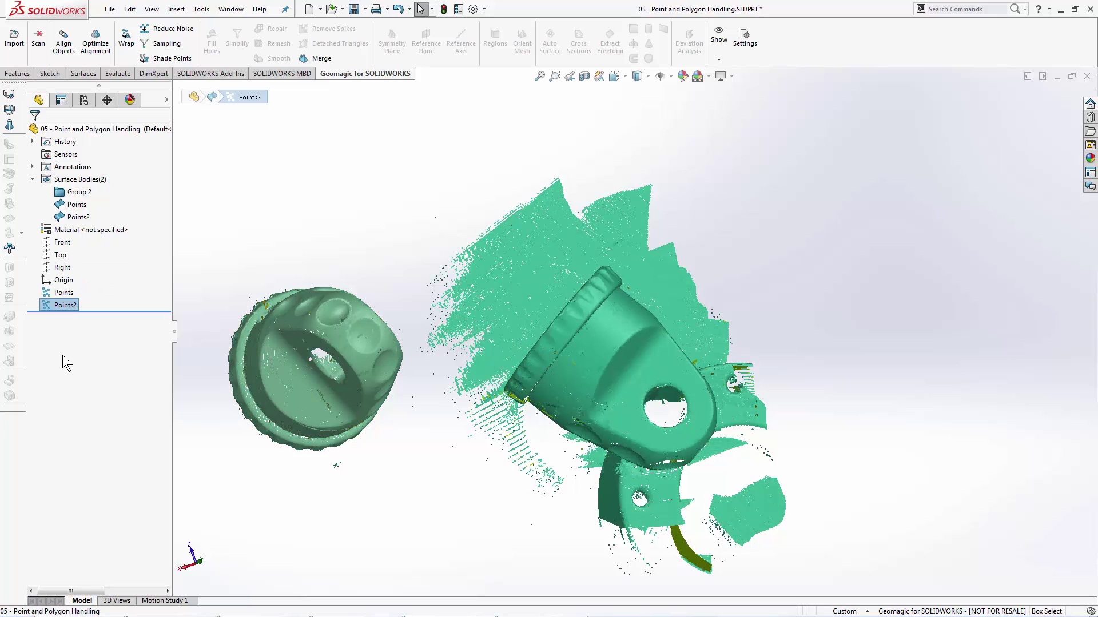
Edit the Points2 point cloud feature to open its 345410-point scan.
right_click(59, 303)
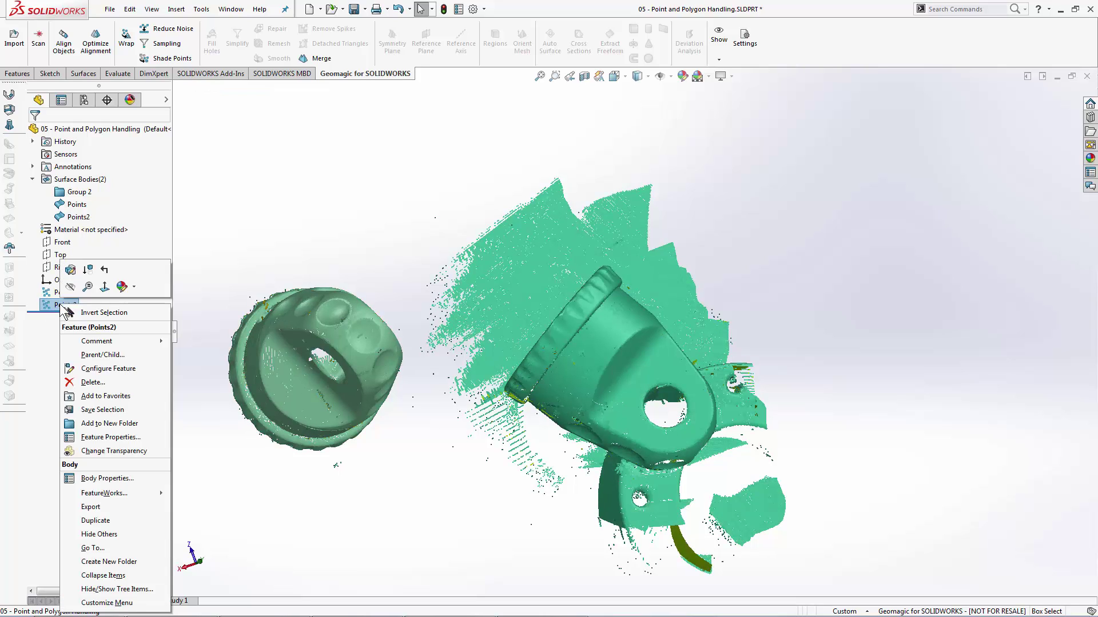
click(70, 271)
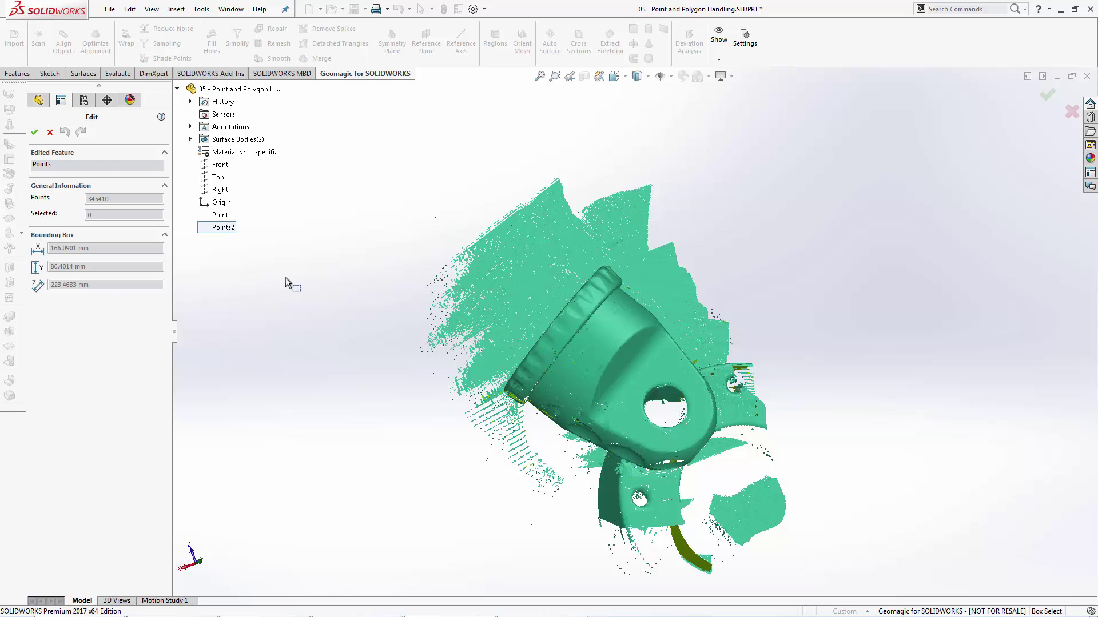
Box-select the 19431 stray points in the cloud's upper-left wing.
right_click(351, 263)
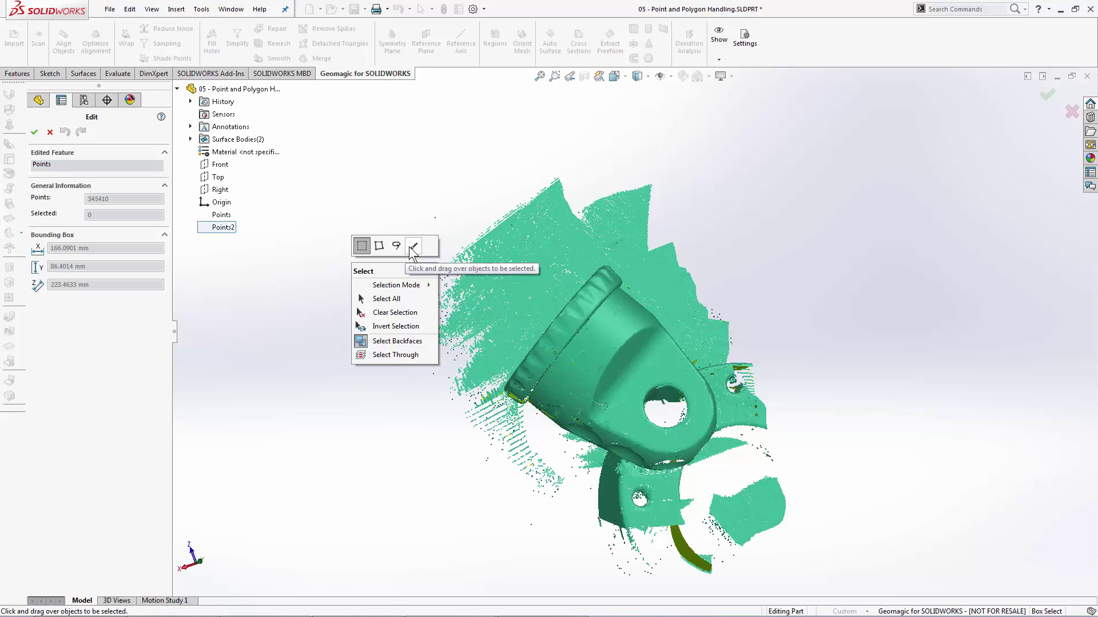
click(362, 246)
drag(452, 181, 571, 286)
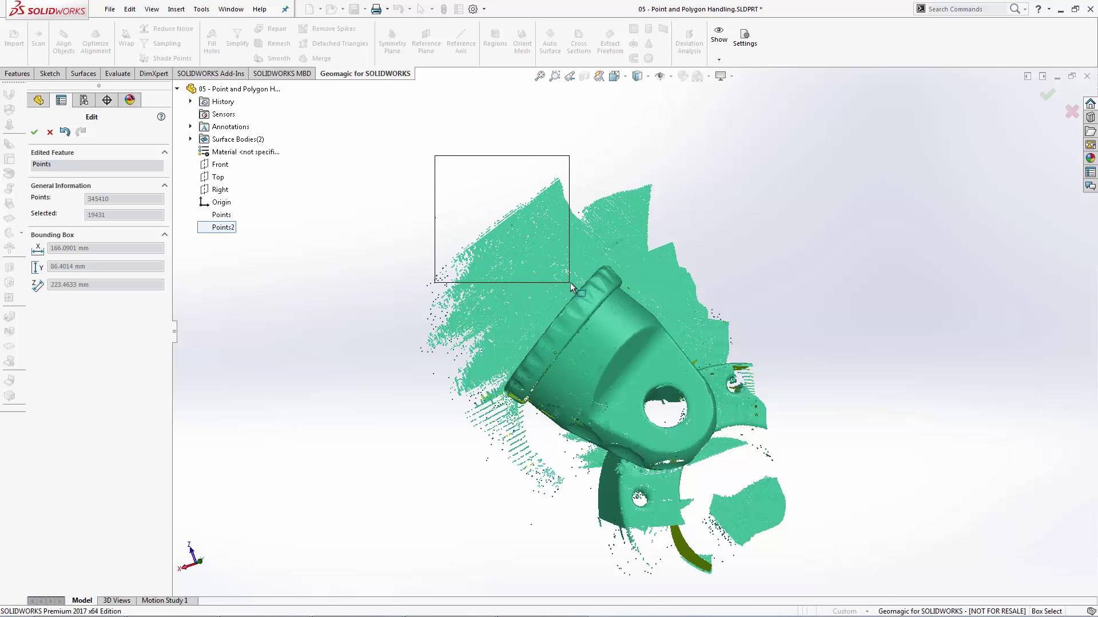
drag(570, 286, 570, 286)
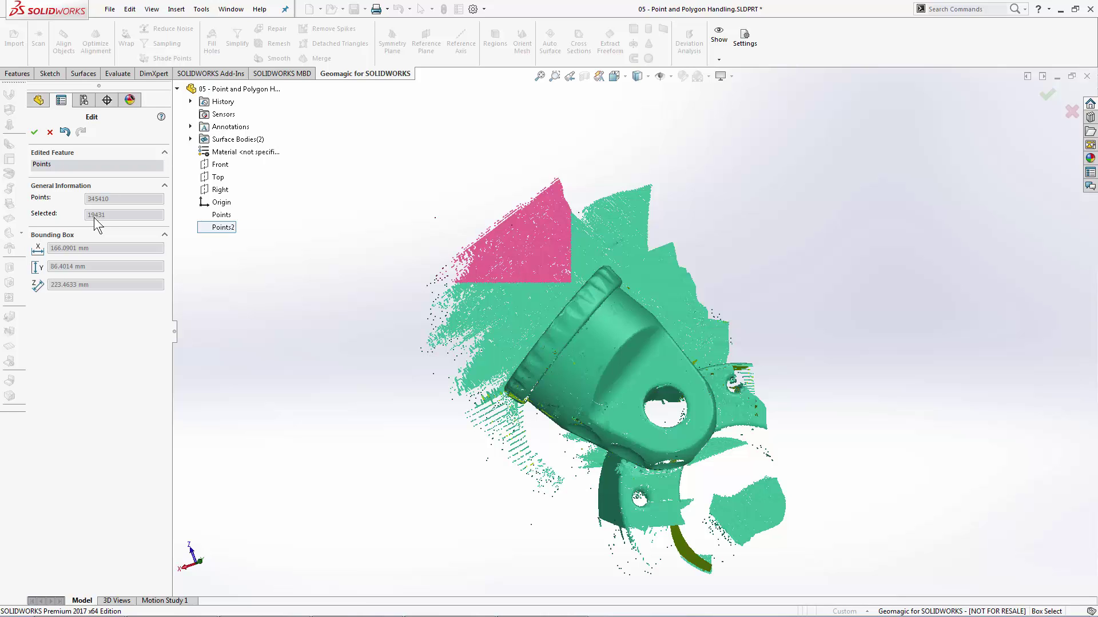
Draw a four-corner polygon selection around the upper-left stray points and close it.
right_click(405, 211)
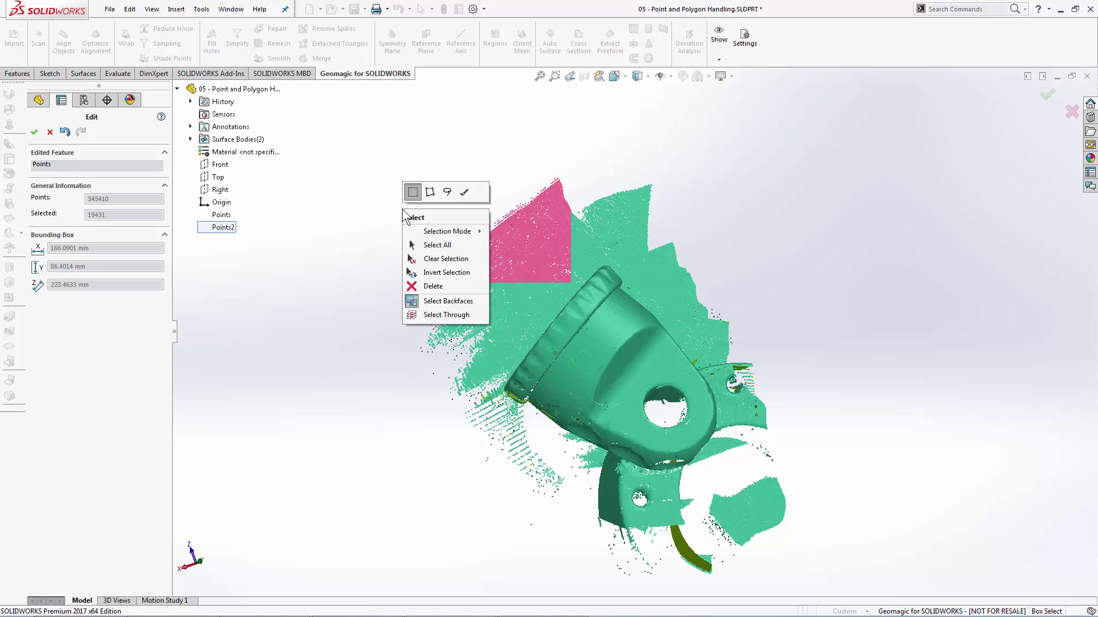
click(430, 193)
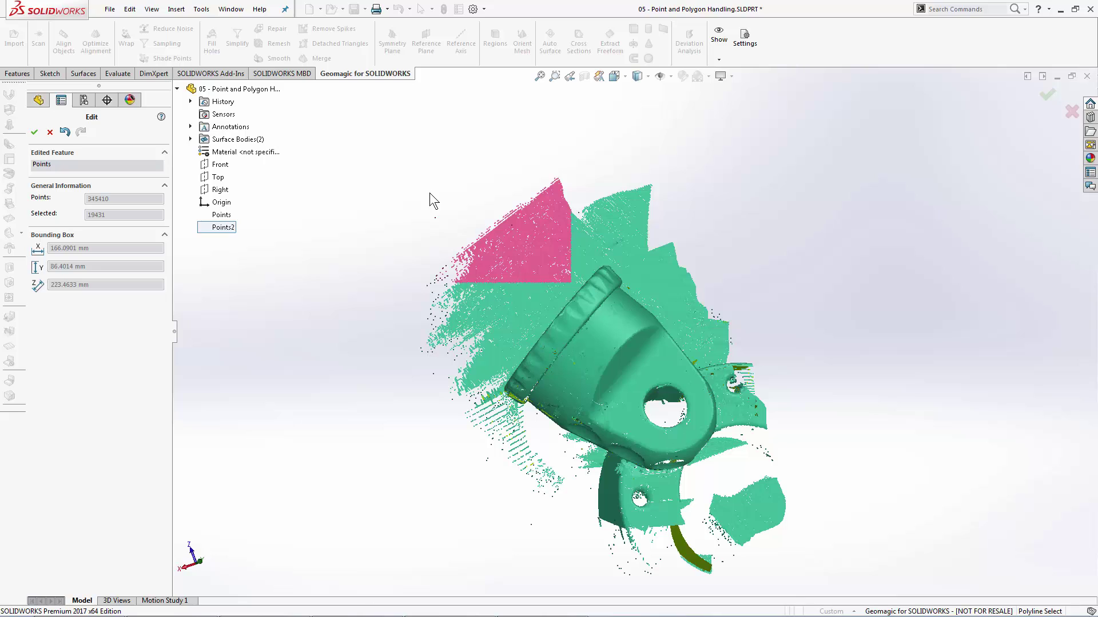
click(405, 256)
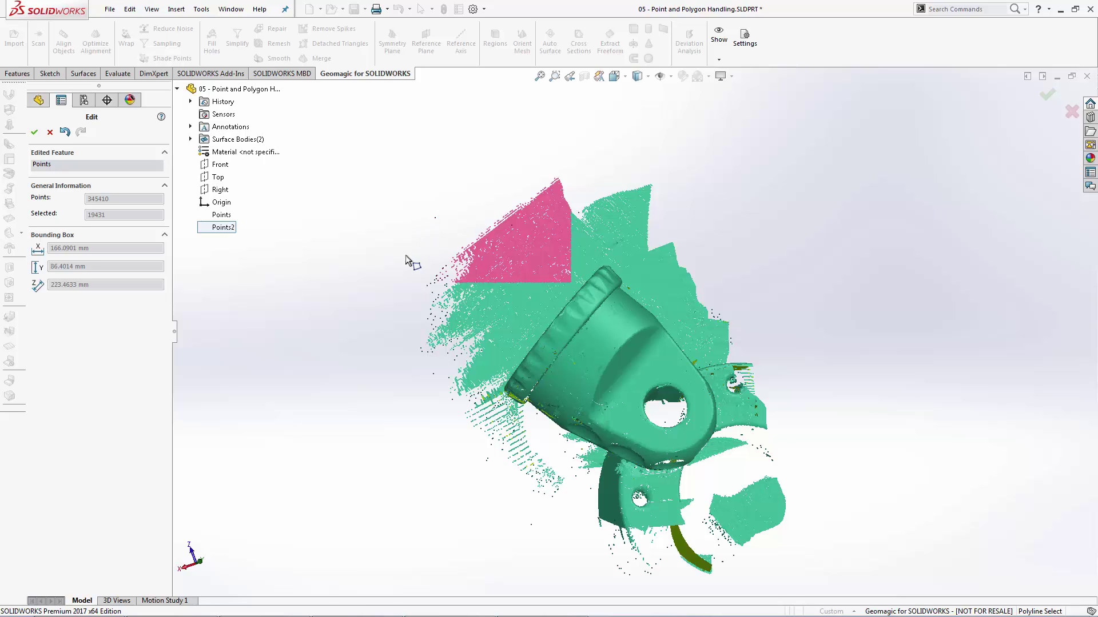
click(356, 391)
click(436, 434)
click(646, 207)
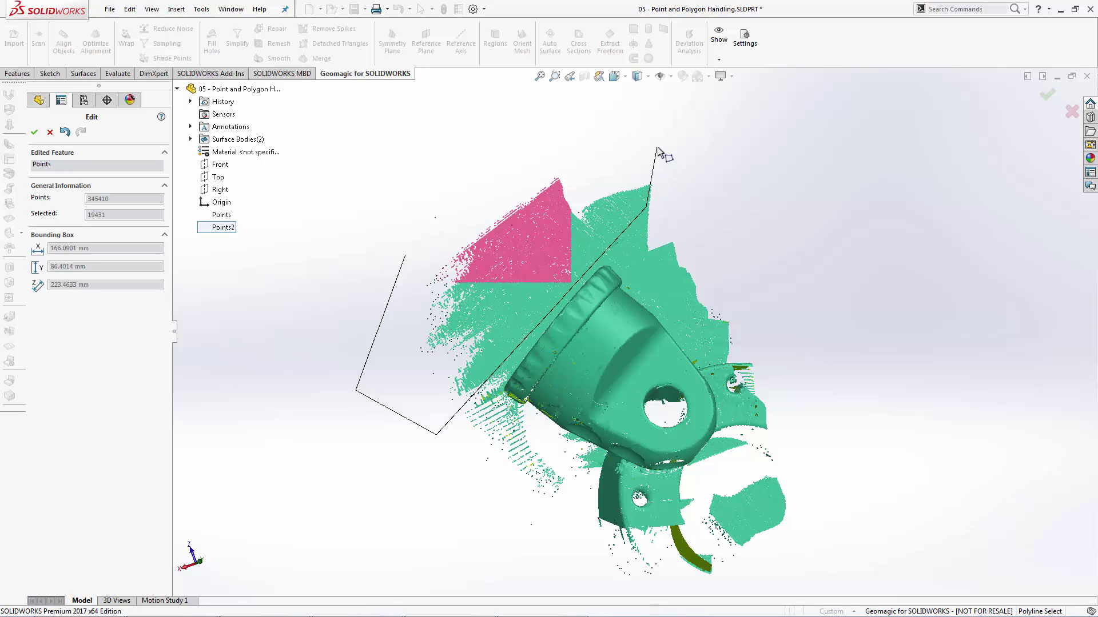
right_click(572, 139)
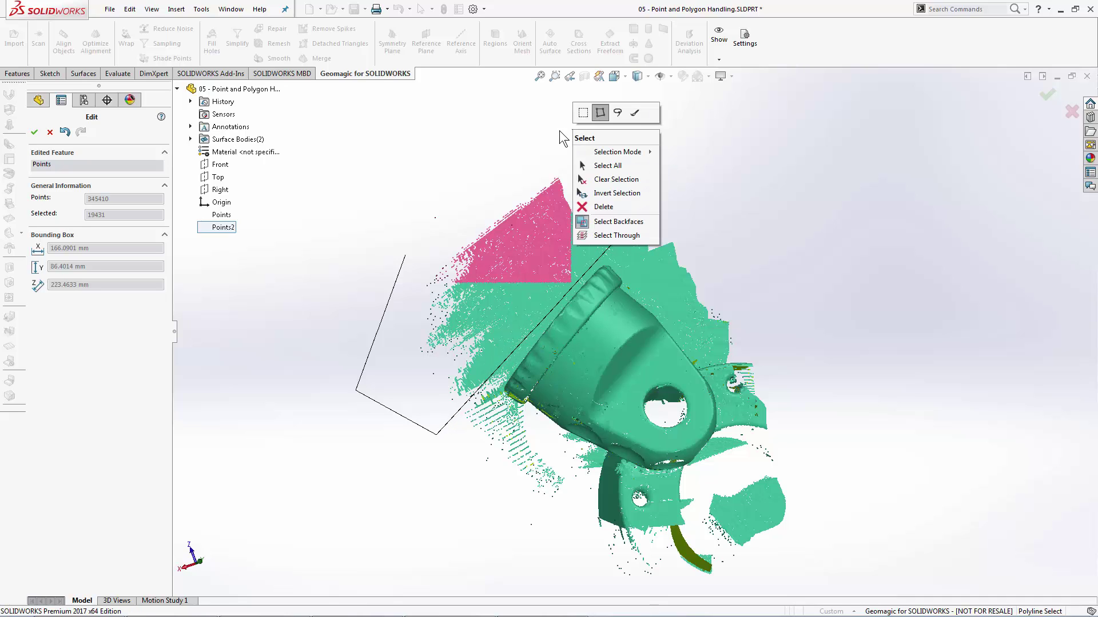
click(558, 135)
double_click(556, 128)
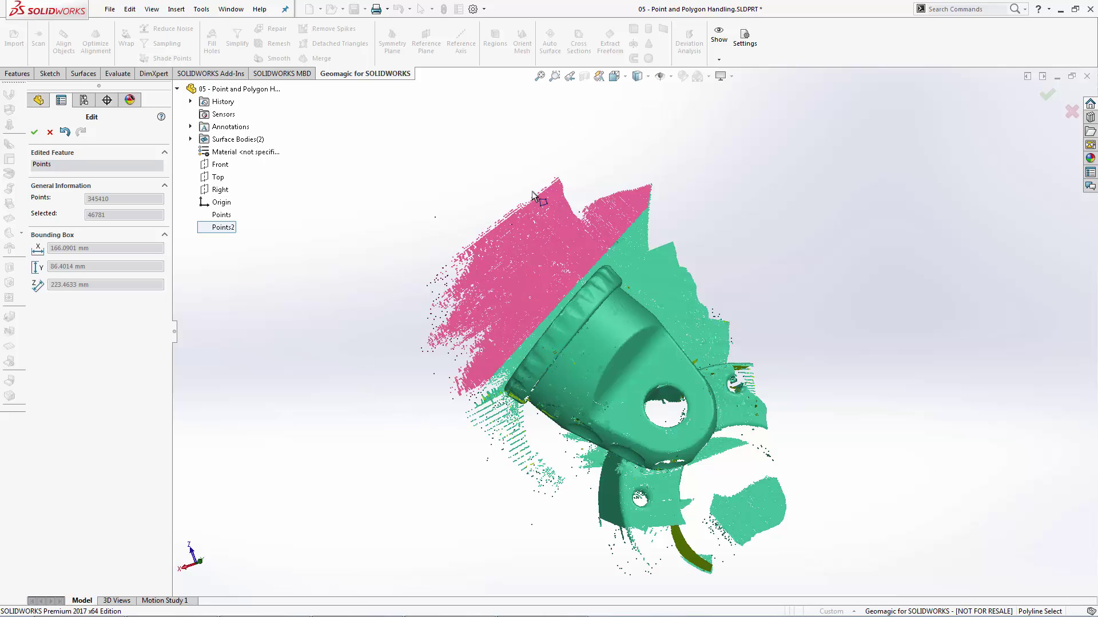
Lasso a smaller upper-left patch, trimming the selection to 27033 points.
right_click(449, 199)
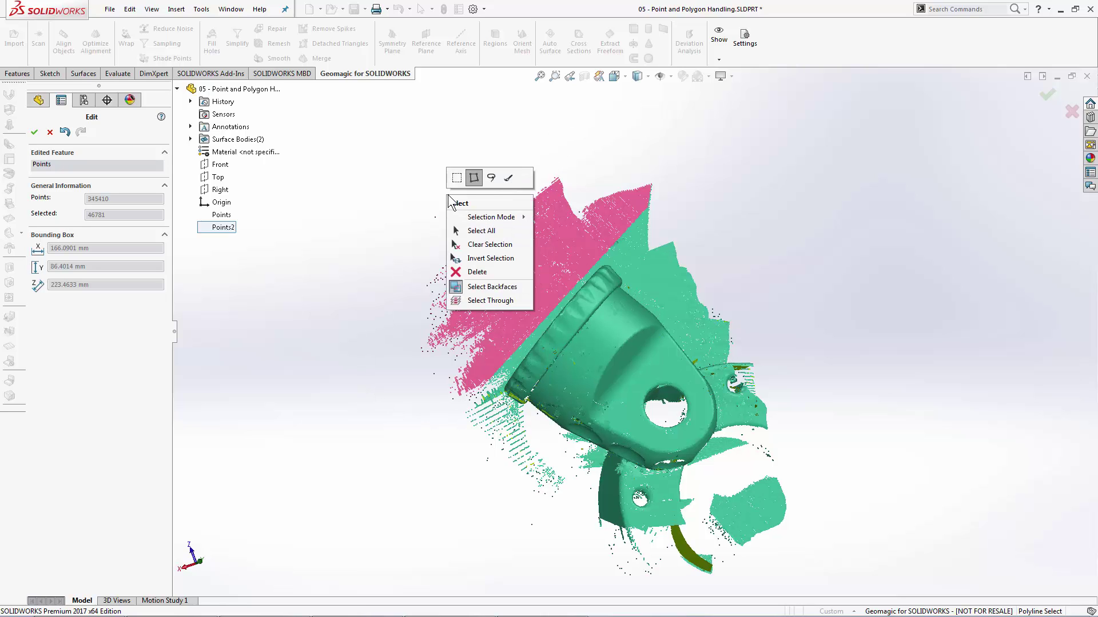
click(492, 178)
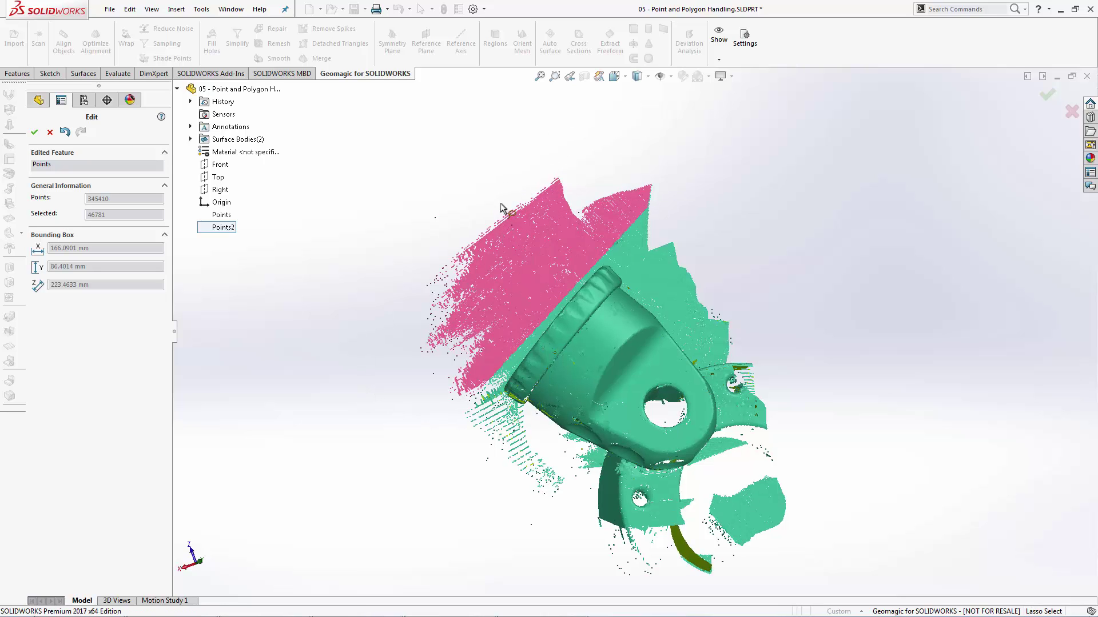
mouse_move(499, 198)
mouse_down()
mouse_move(455, 219)
mouse_move(433, 279)
mouse_move(475, 298)
mouse_move(460, 333)
mouse_move(493, 337)
mouse_move(513, 313)
mouse_move(536, 314)
mouse_move(543, 287)
mouse_move(592, 232)
mouse_up()
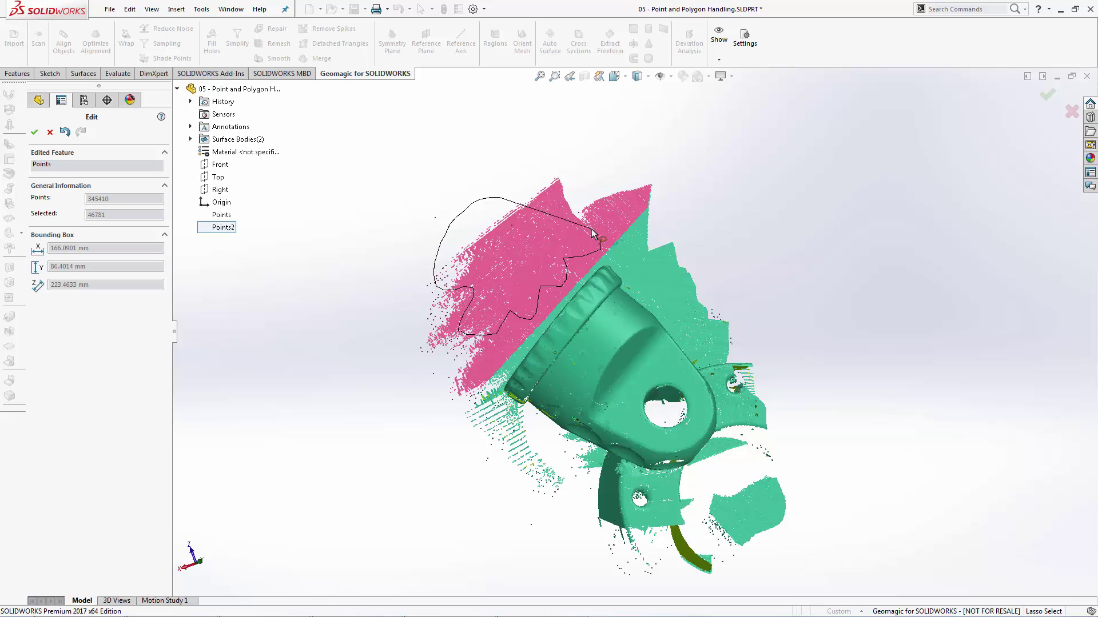
drag(592, 231, 592, 231)
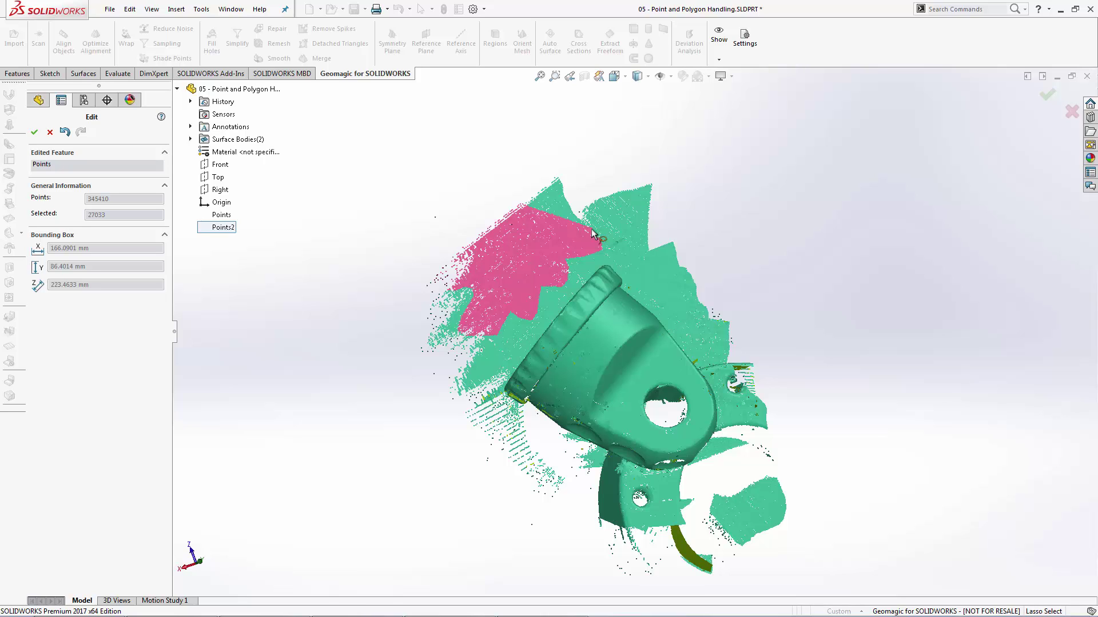
Paintbrush-select a wavy band of 22500 points across the upper-left wing.
right_click(540, 234)
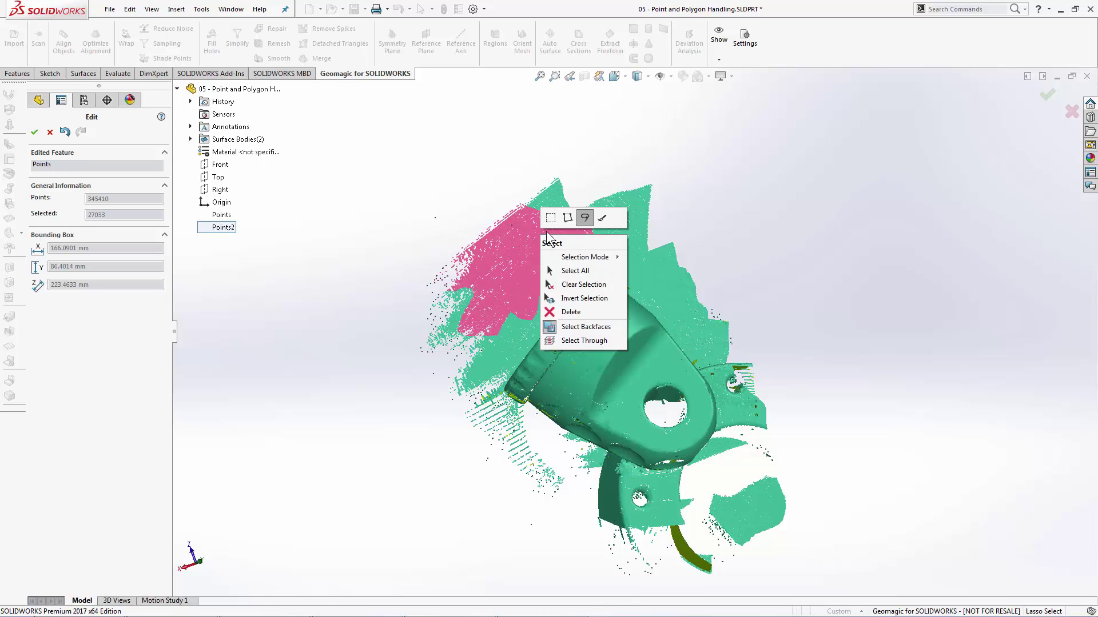
click(600, 218)
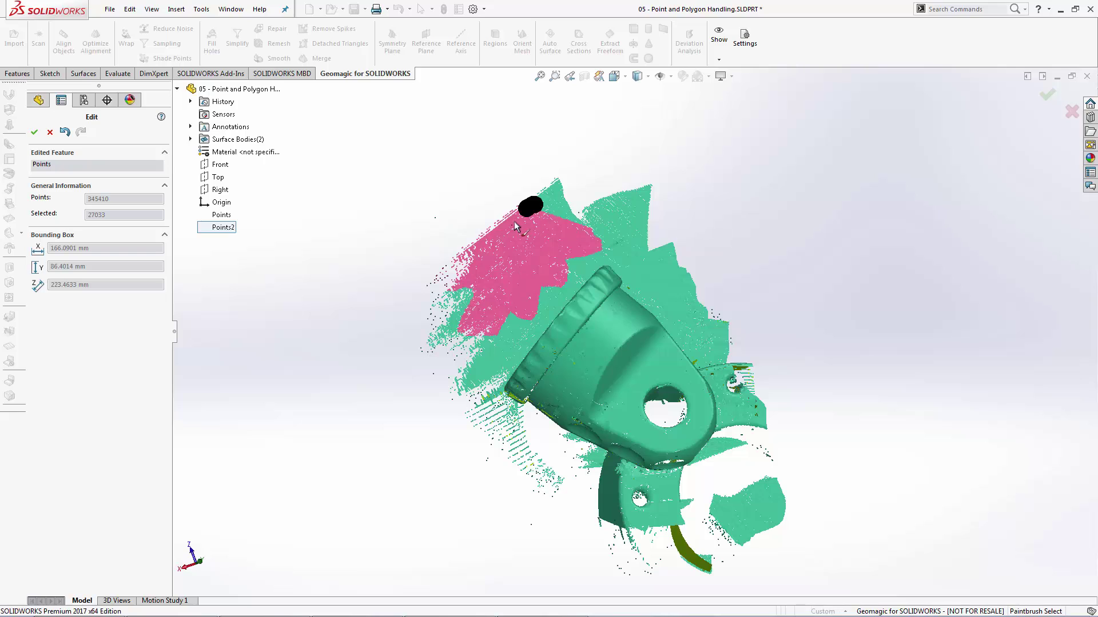
mouse_move(537, 243)
mouse_down()
mouse_move(565, 238)
mouse_move(541, 275)
mouse_move(604, 234)
mouse_move(618, 265)
mouse_move(644, 272)
mouse_move(697, 325)
mouse_up()
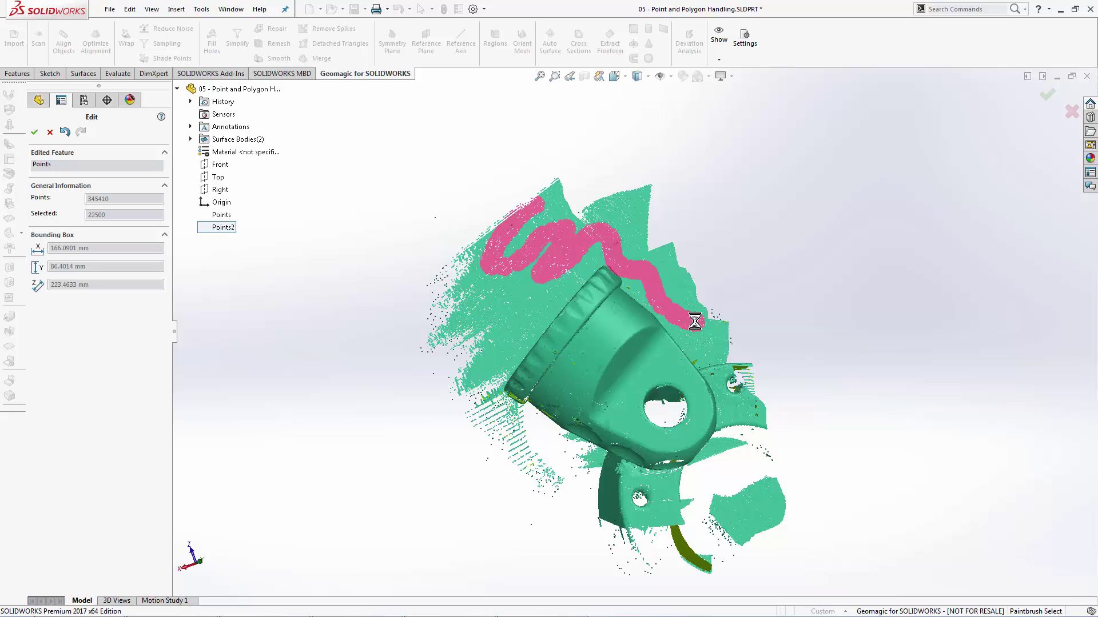
Box-select three rectangular areas, then deselect two small boxes from the wedge, leaving 53299 points.
right_click(485, 207)
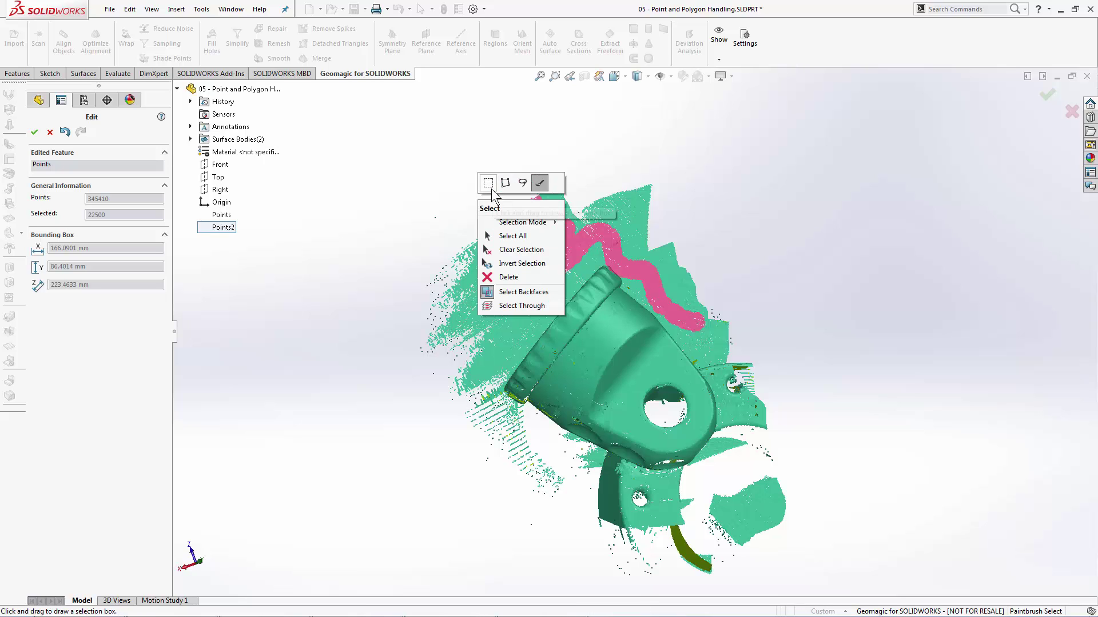
click(489, 185)
drag(432, 157, 558, 300)
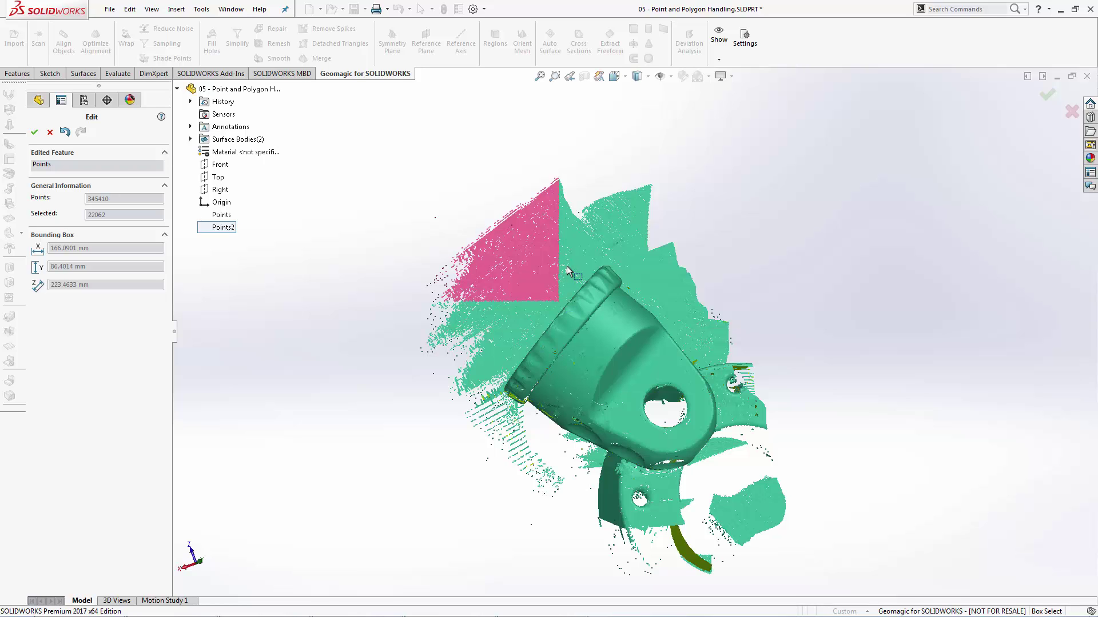
drag(602, 222, 743, 324)
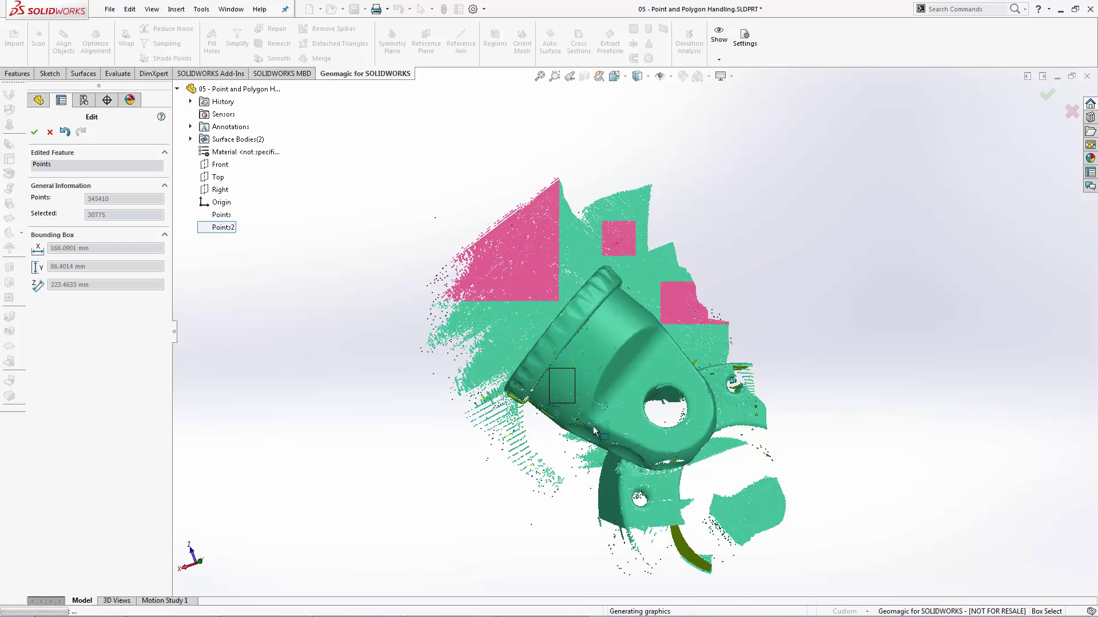
drag(599, 430, 613, 438)
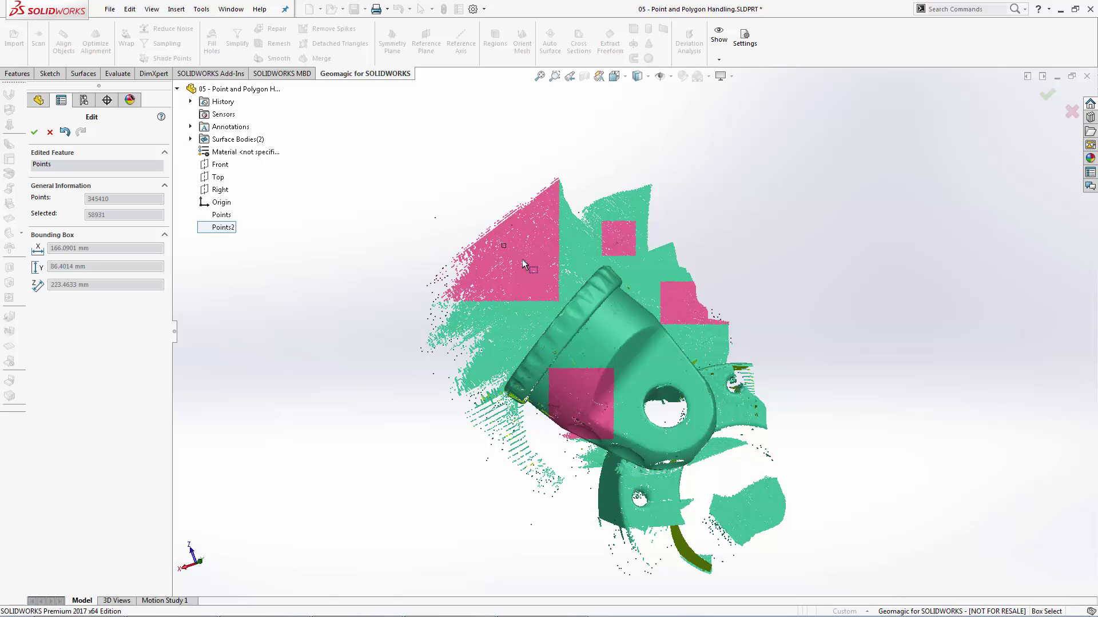
ctrl+drag(545, 285, 544, 279)
ctrl+drag(475, 258, 491, 283)
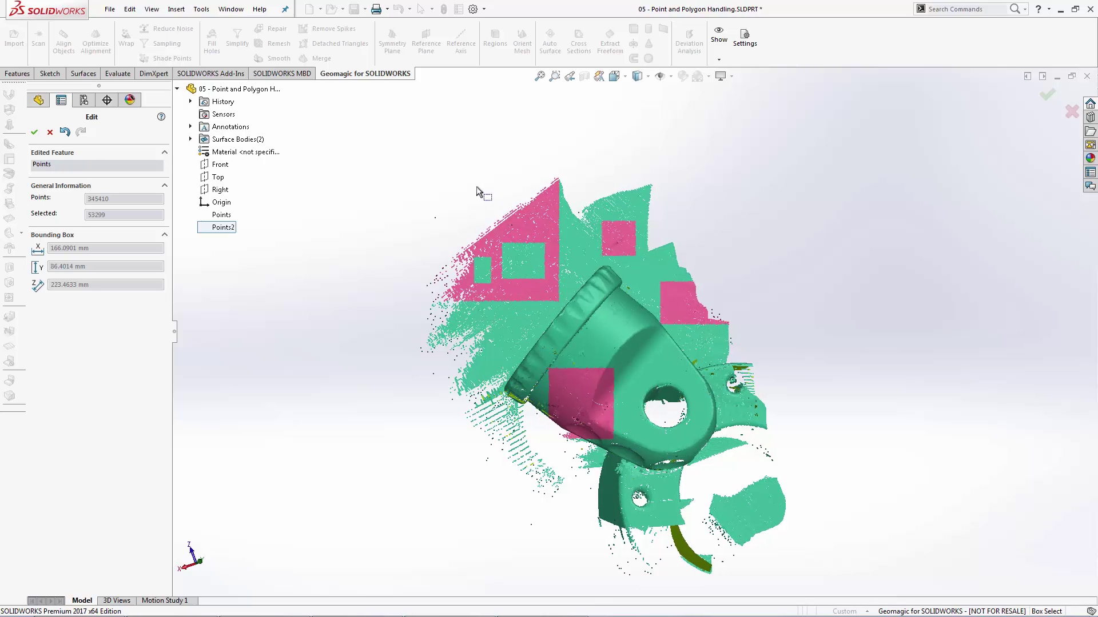
Clear the selection, select all points, then clear the selection again.
right_click(477, 187)
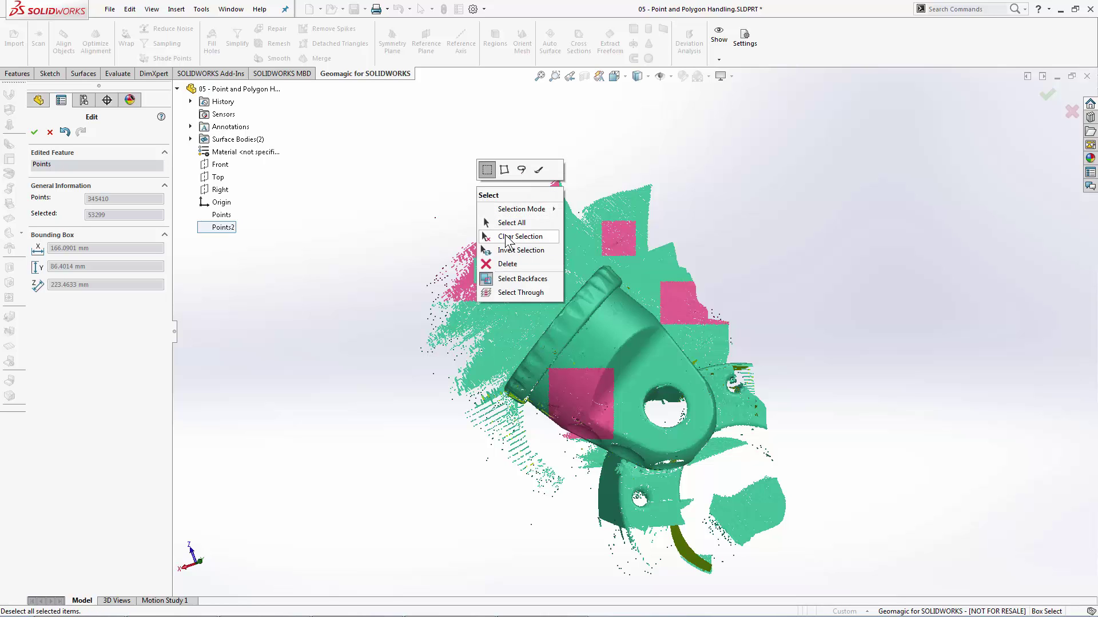
click(506, 237)
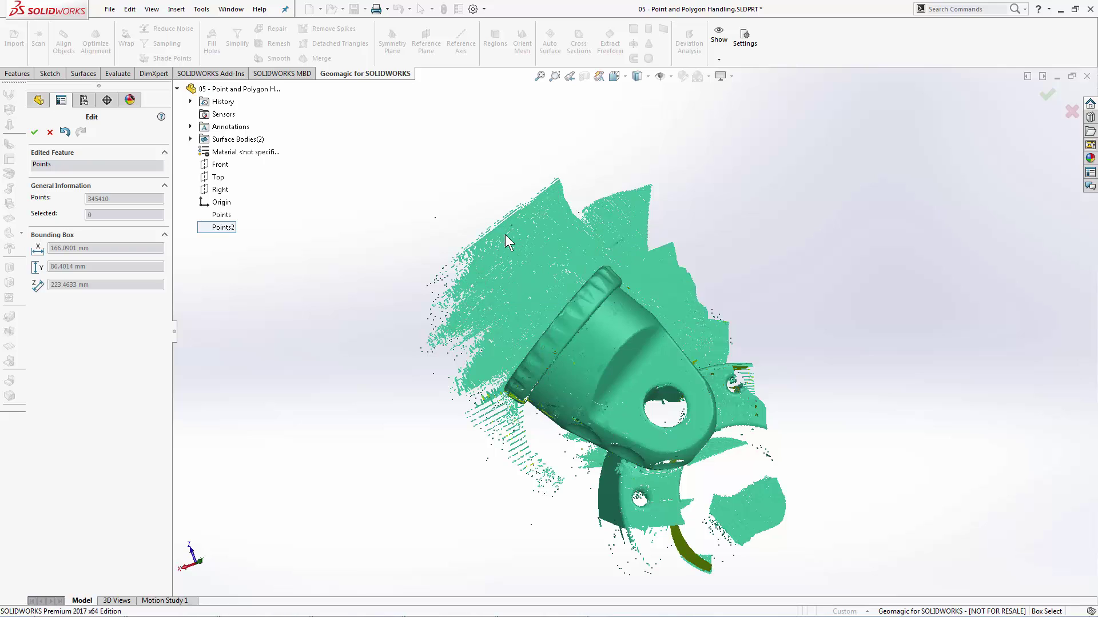
right_click(505, 234)
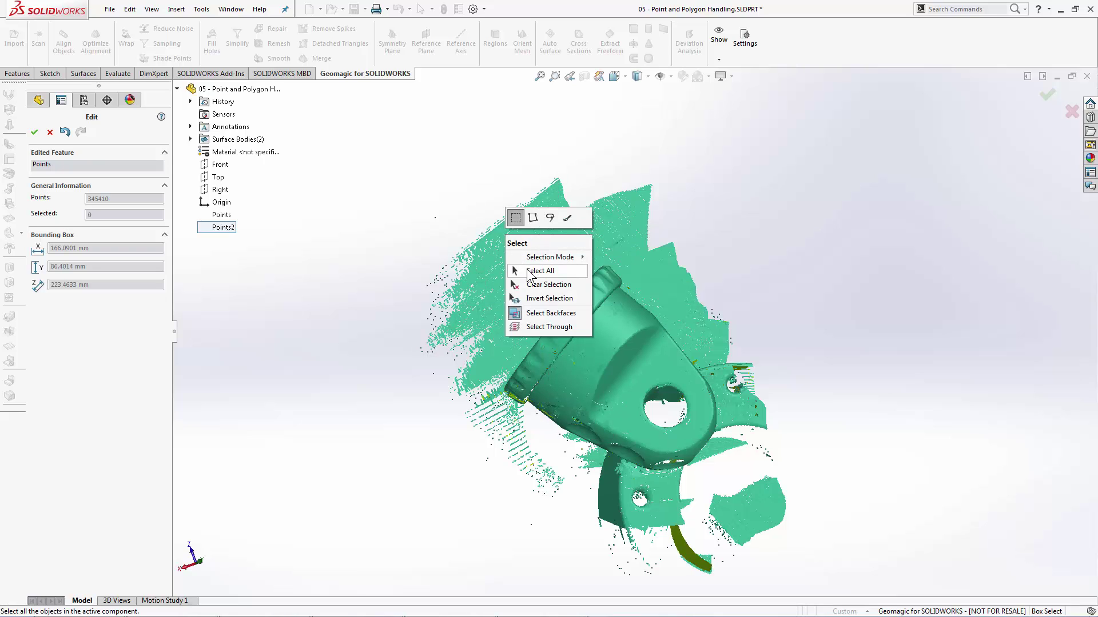
click(529, 273)
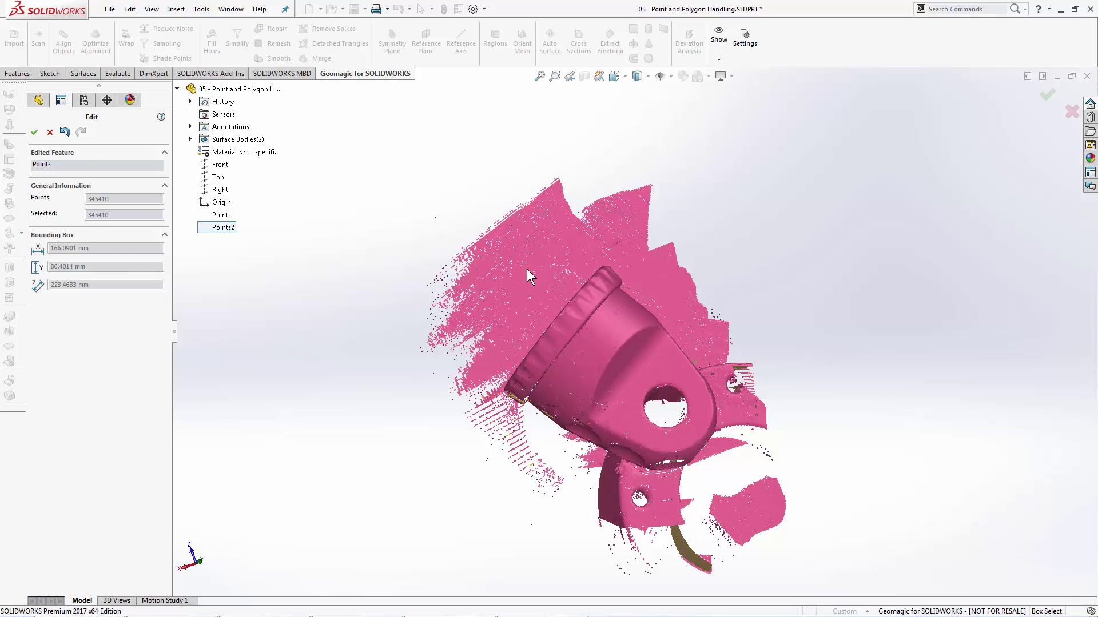
right_click(492, 202)
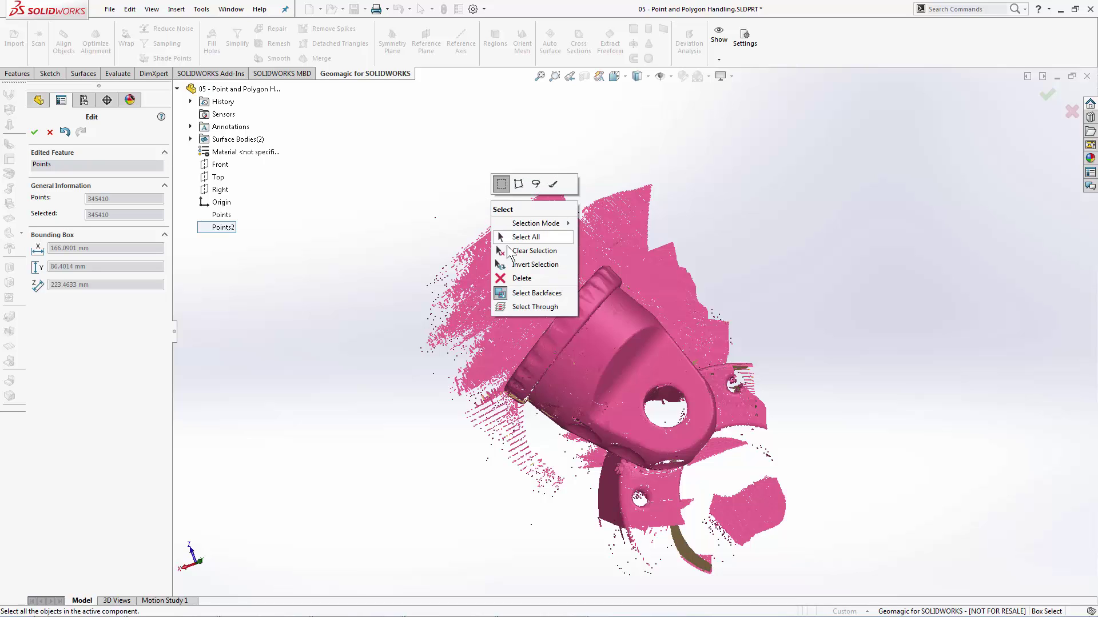
click(517, 250)
Box-select the upper-left stray block, invert the selection twice, and delete the 19820 points.
drag(473, 169, 559, 297)
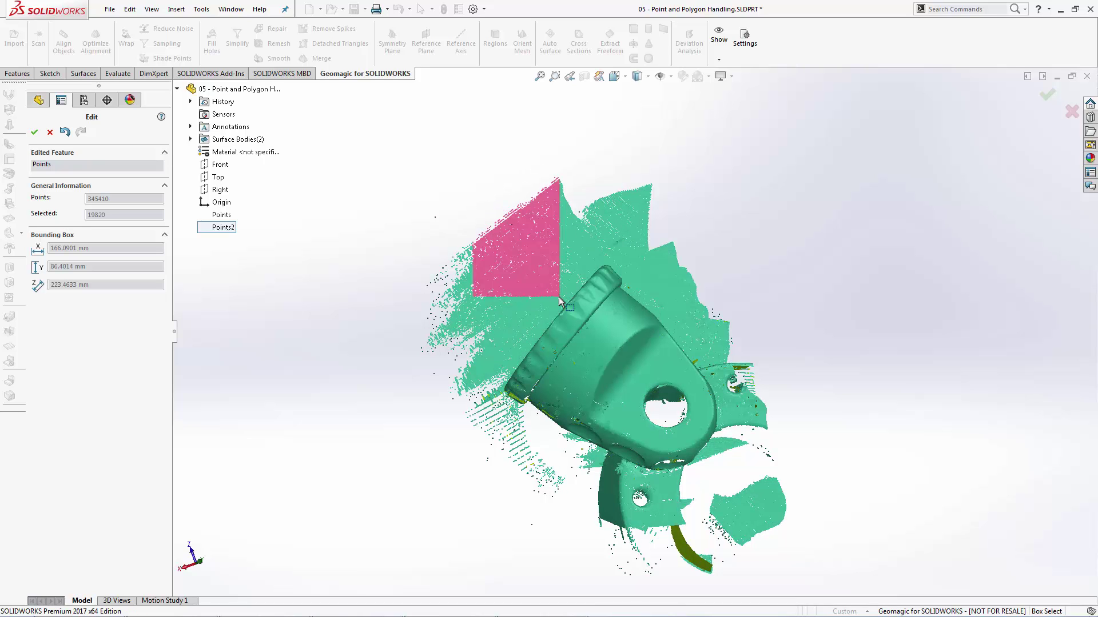
right_click(570, 263)
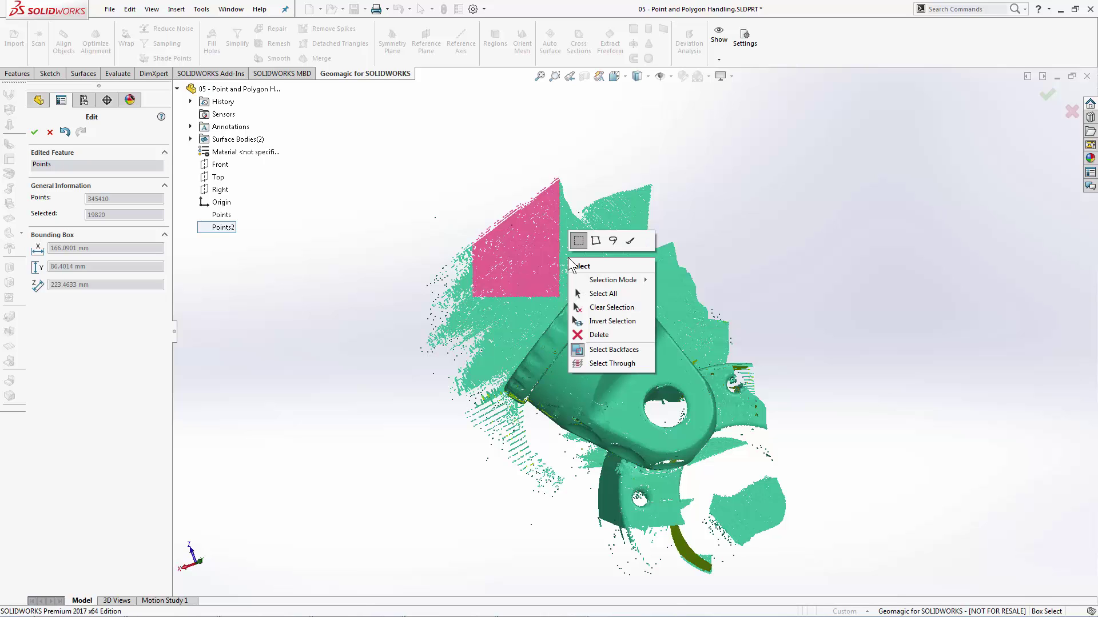
click(606, 324)
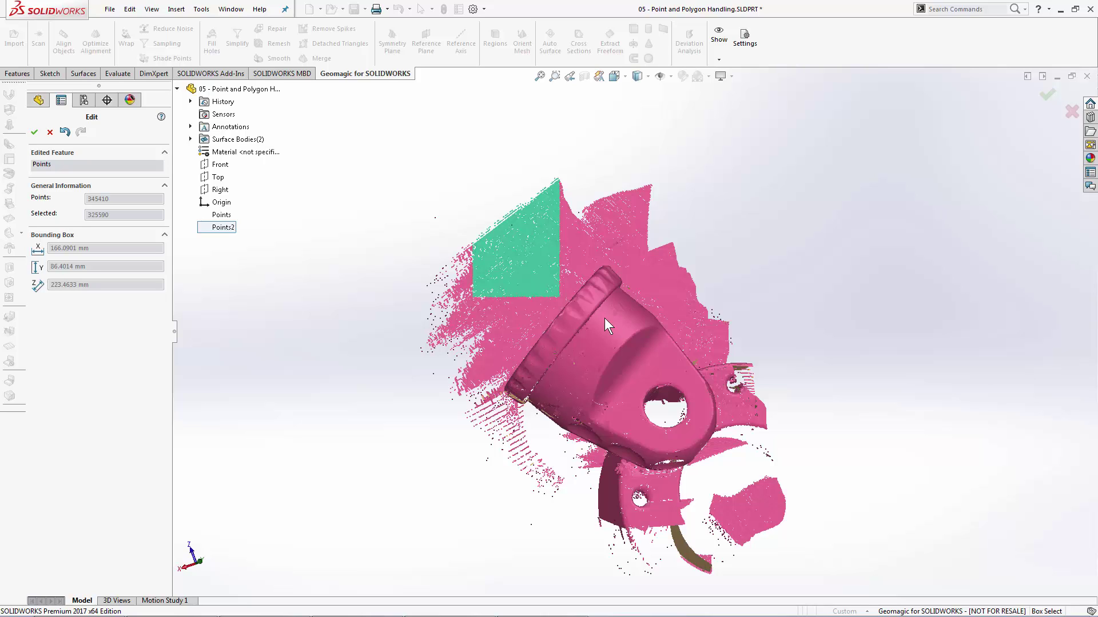
right_click(656, 350)
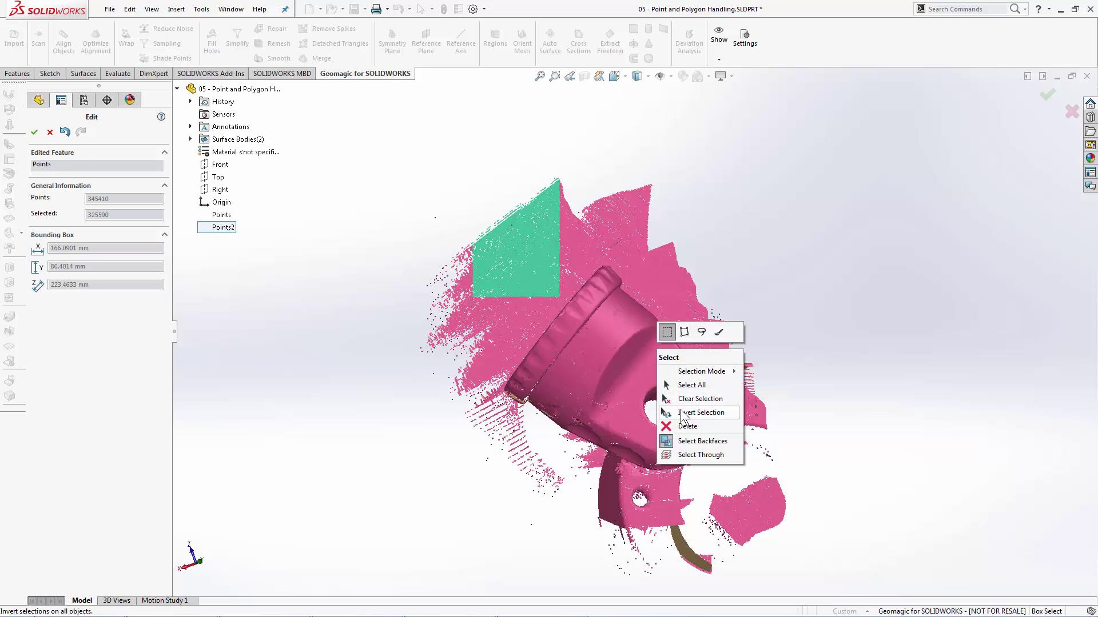
click(681, 407)
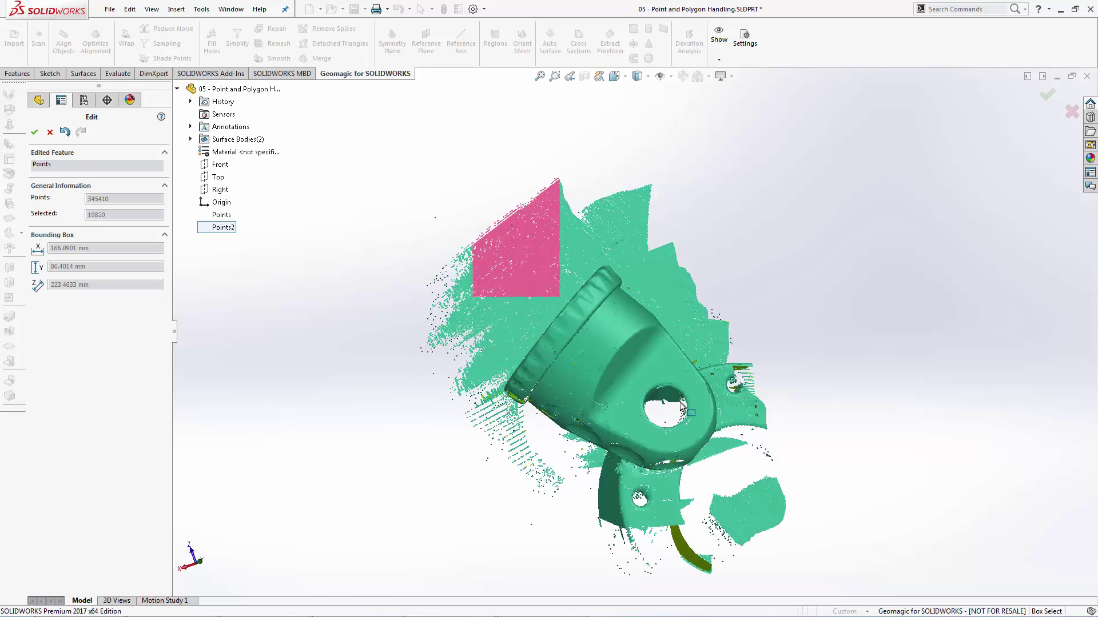
right_click(667, 306)
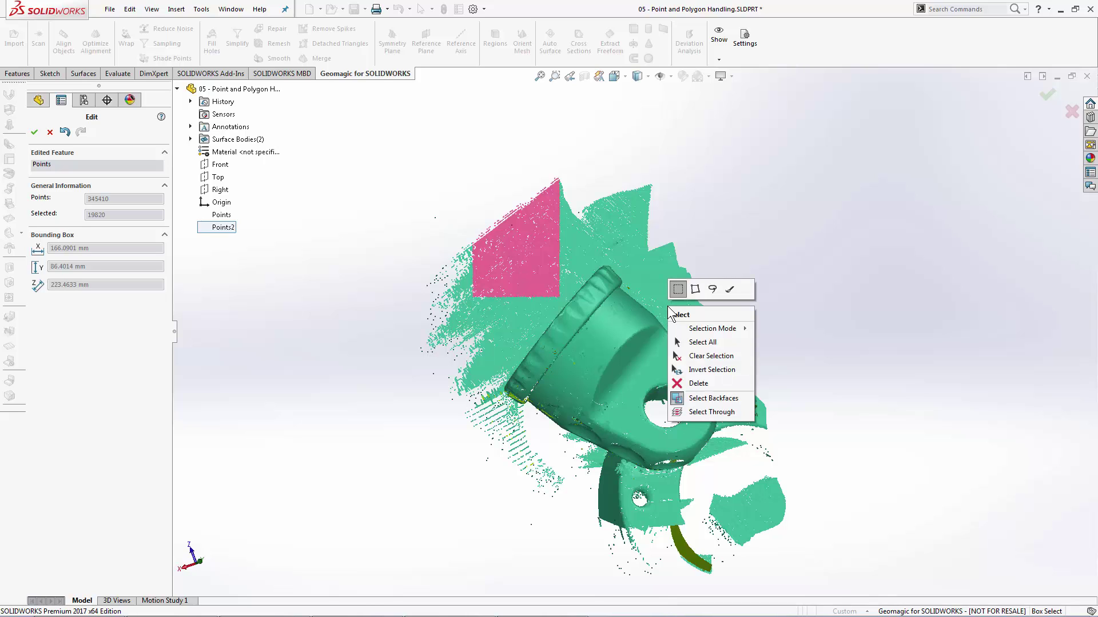
click(694, 387)
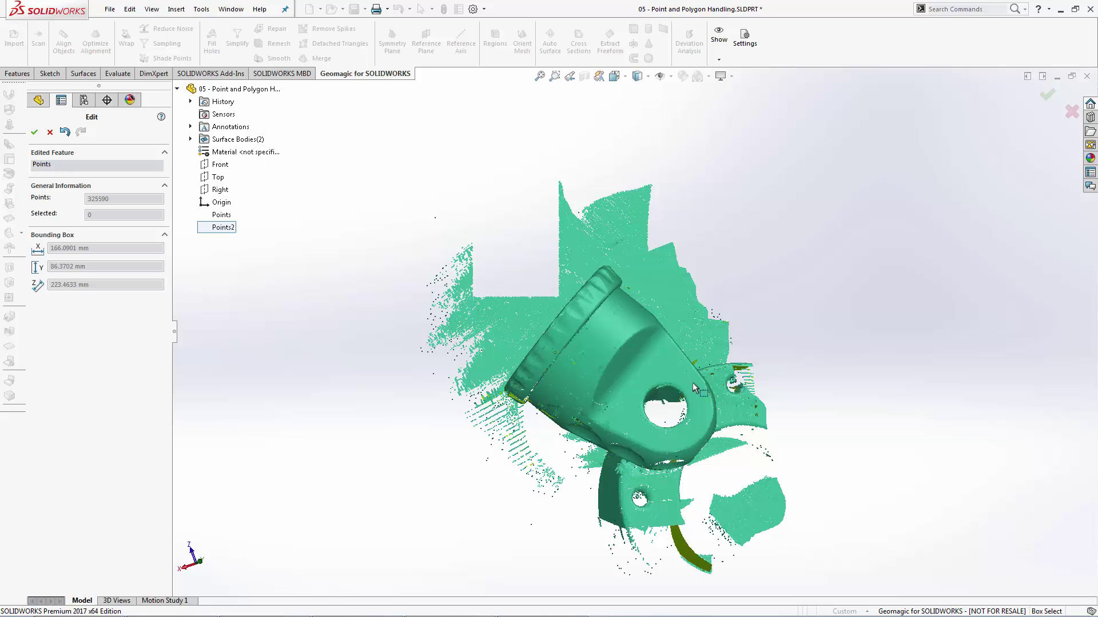
Orbit the 325590-point scan edge-on so the stray sheet appears as a thin line.
middle_drag(692, 382, 832, 243)
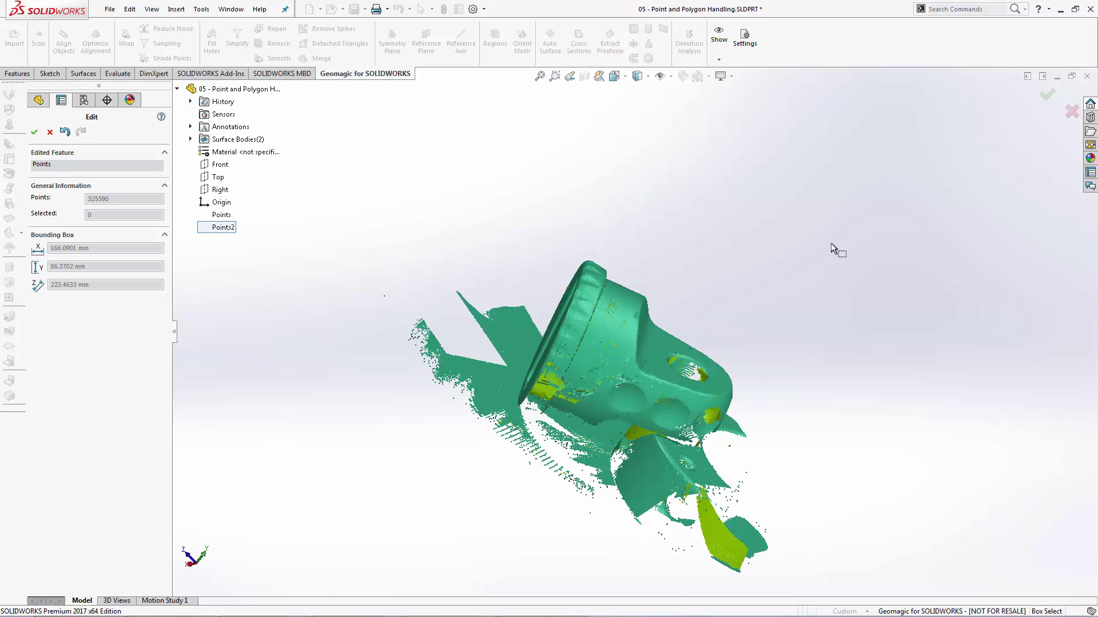
middle_drag(849, 341, 855, 278)
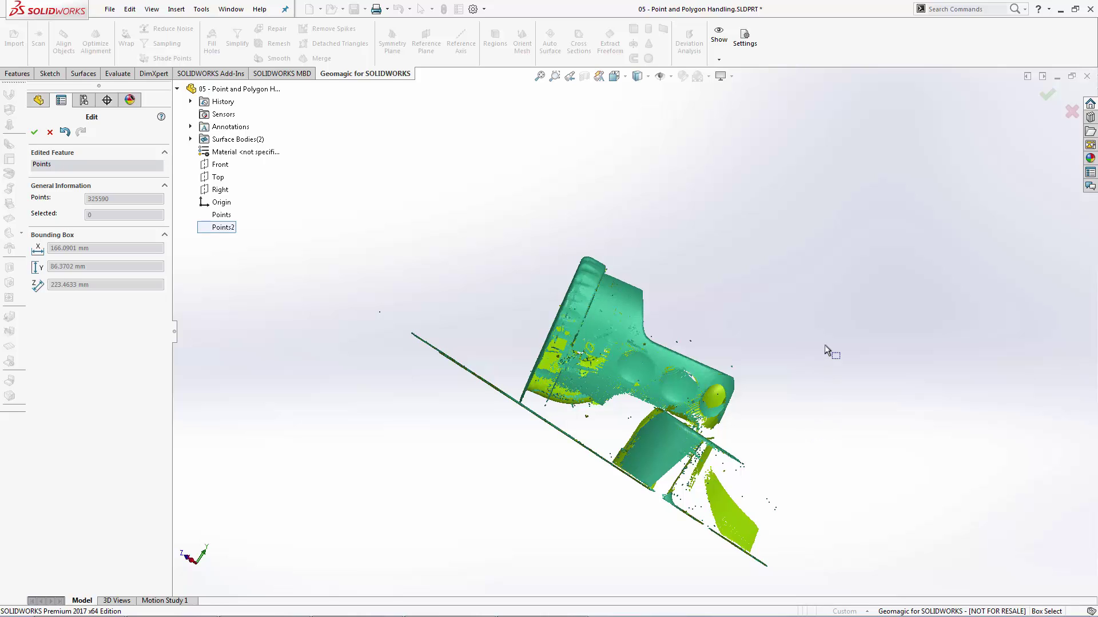
Lasso-select the first magenta background strip on the second point cloud and delete it.
right_click(756, 269)
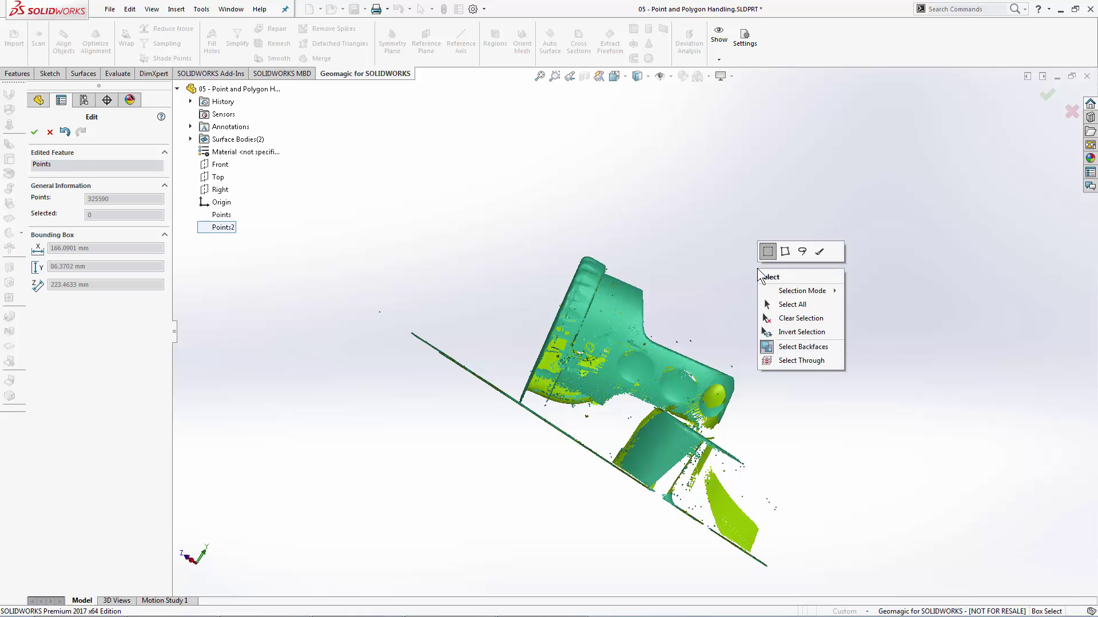
click(802, 252)
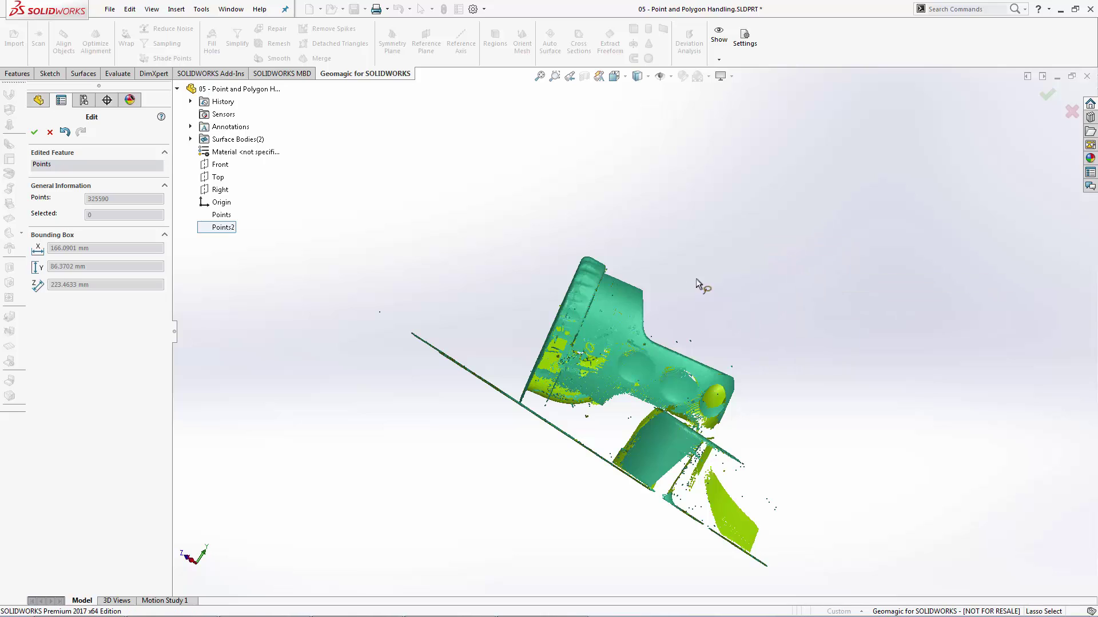
mouse_move(401, 322)
mouse_down()
mouse_move(369, 390)
mouse_move(387, 472)
mouse_move(492, 540)
mouse_move(750, 590)
mouse_move(781, 587)
mouse_move(787, 575)
mouse_up()
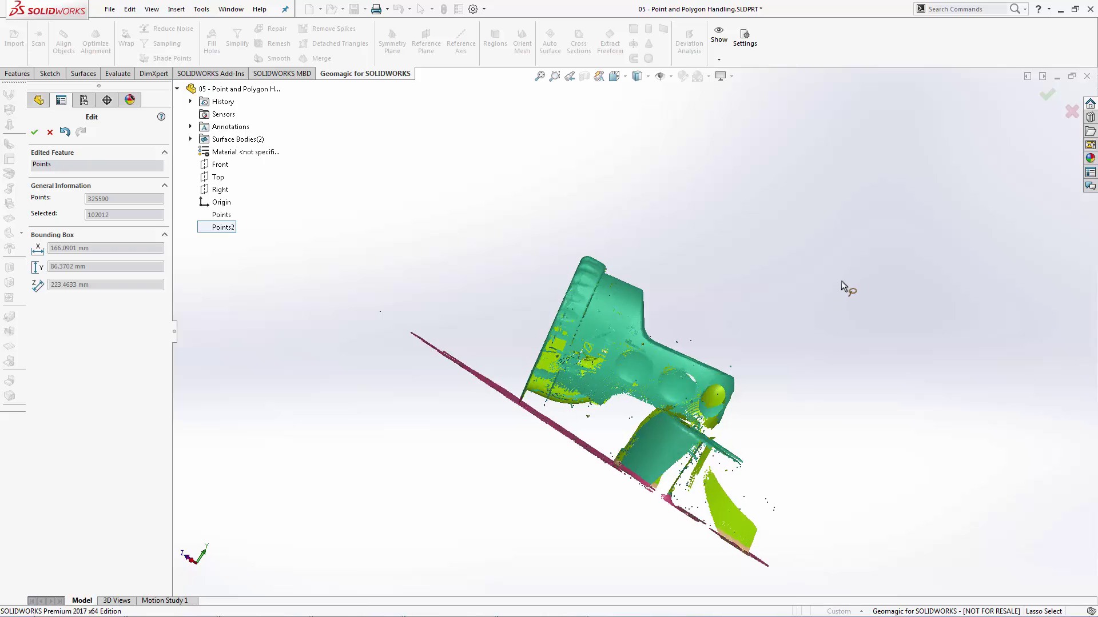
key(Left)
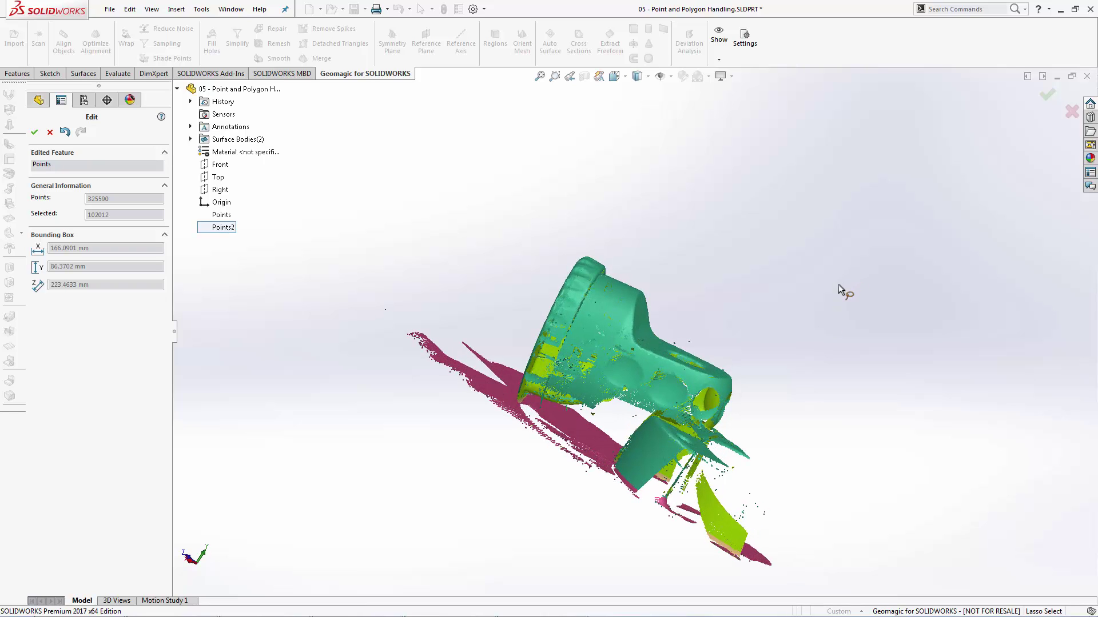
right_click(838, 284)
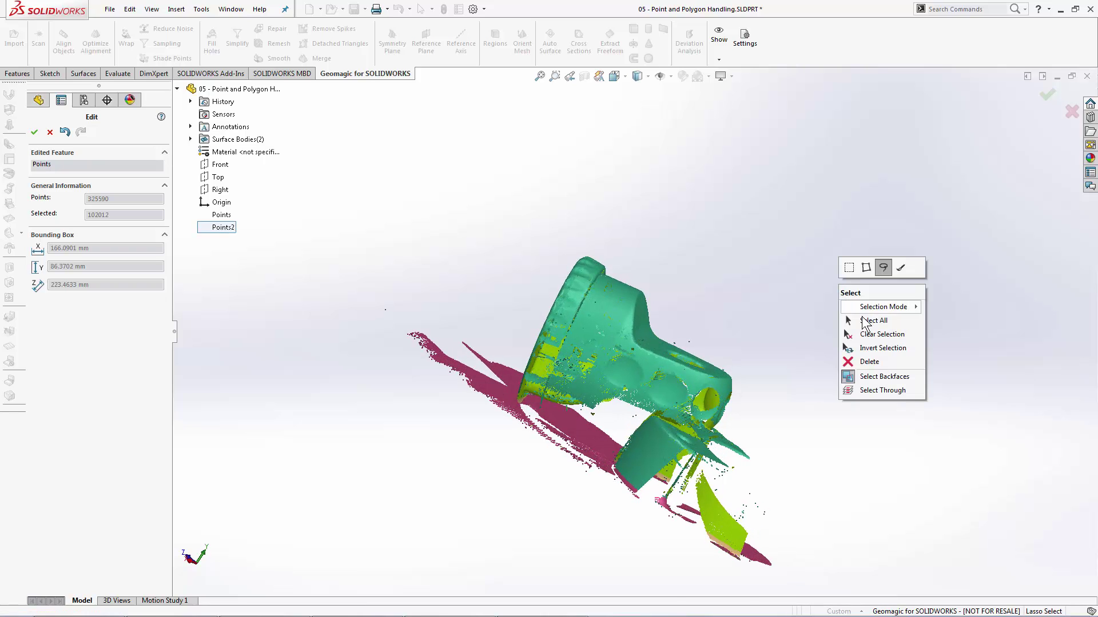
click(869, 359)
Rotate the cloud, then lasso and delete the remaining stray background points to leave 180569 points.
key(Left)
key(Left)
key(Left)
key(Left)
key(Left)
key(Left)
key(Left)
key(Left)
key(Left)
key(Left)
key(Left)
key(Left)
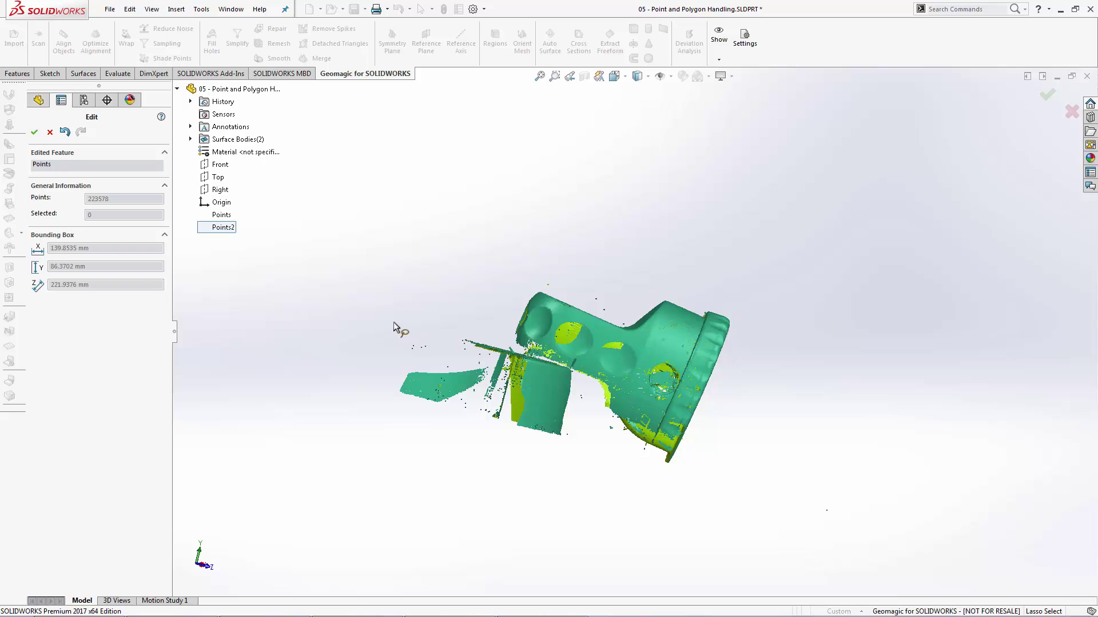
mouse_move(388, 317)
mouse_down()
mouse_move(329, 385)
mouse_move(368, 482)
mouse_move(464, 516)
mouse_move(518, 513)
mouse_move(557, 492)
mouse_move(578, 375)
mouse_up()
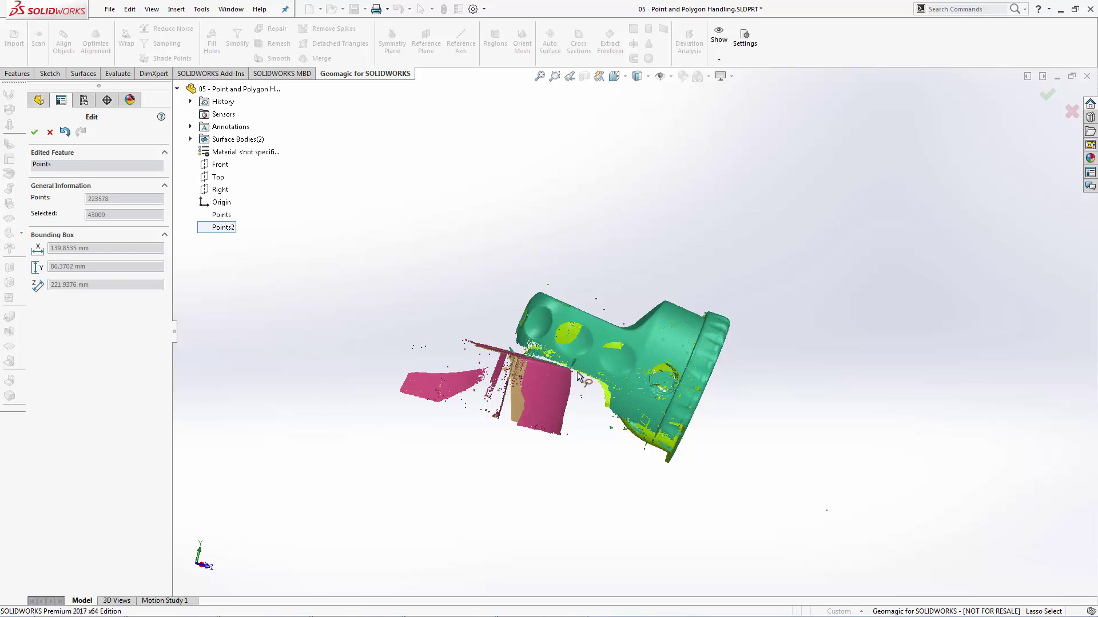
right_click(598, 480)
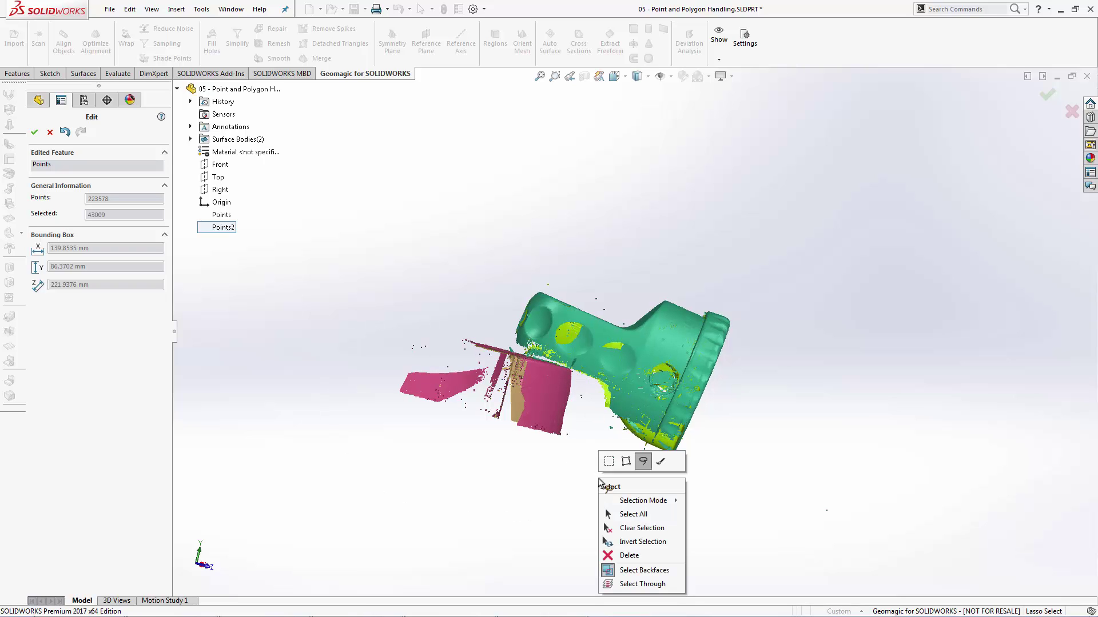
click(629, 556)
middle_drag(698, 417, 615, 428)
scroll(615, 428, down, 4)
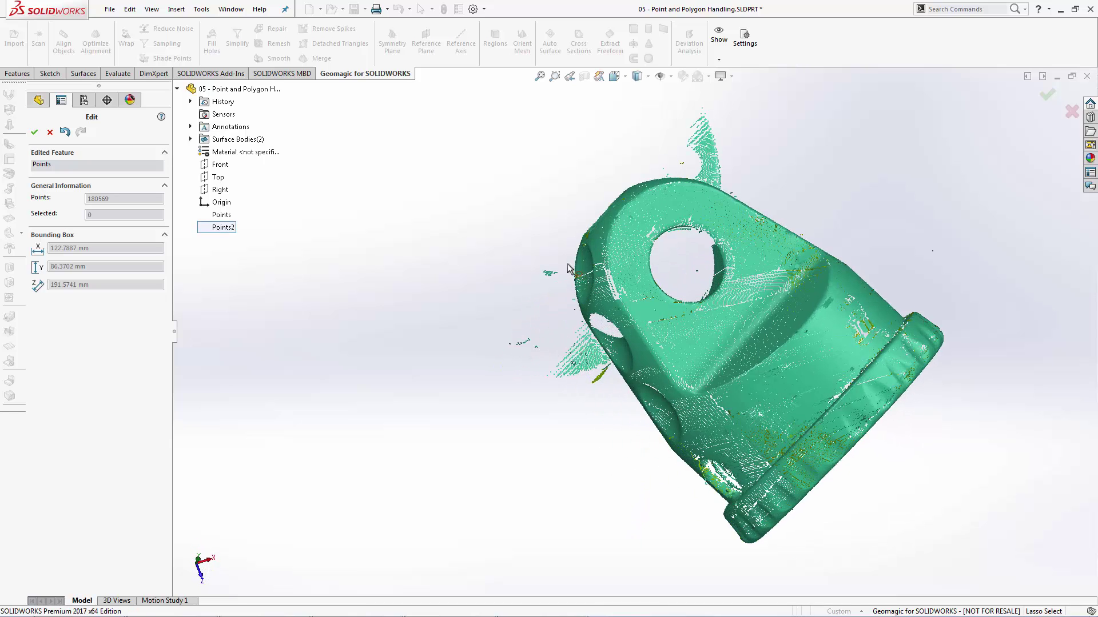
Lasso and delete the 949-point and 2718-point stray clusters, leaving 176902 points.
mouse_move(549, 256)
mouse_down()
mouse_move(465, 404)
mouse_move(519, 449)
mouse_move(557, 454)
mouse_move(607, 449)
mouse_move(627, 395)
mouse_up()
right_click(568, 401)
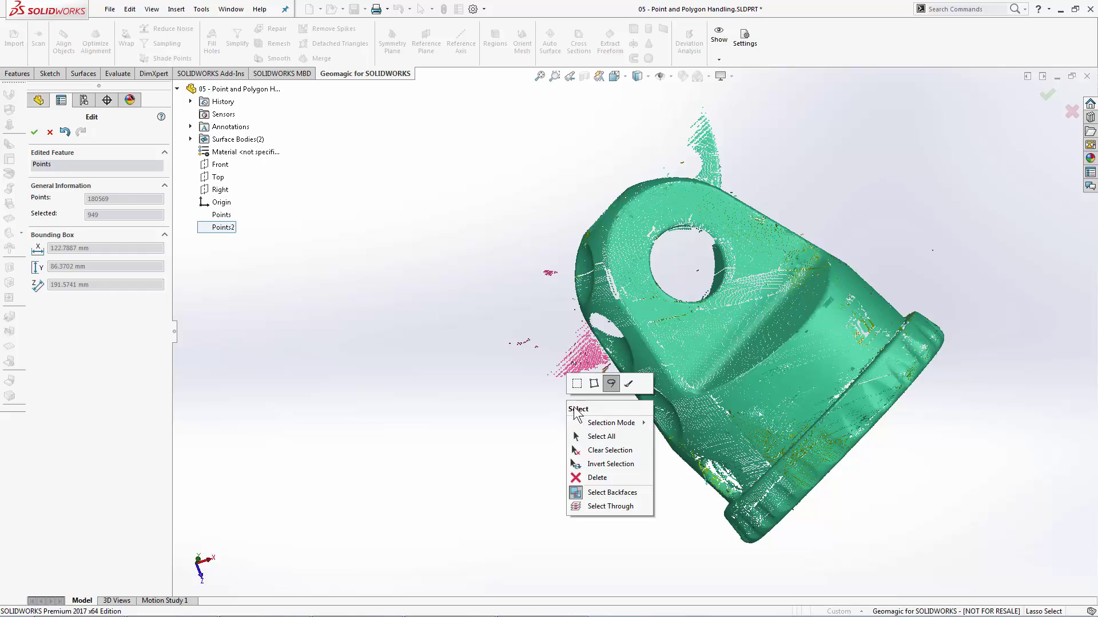
click(592, 480)
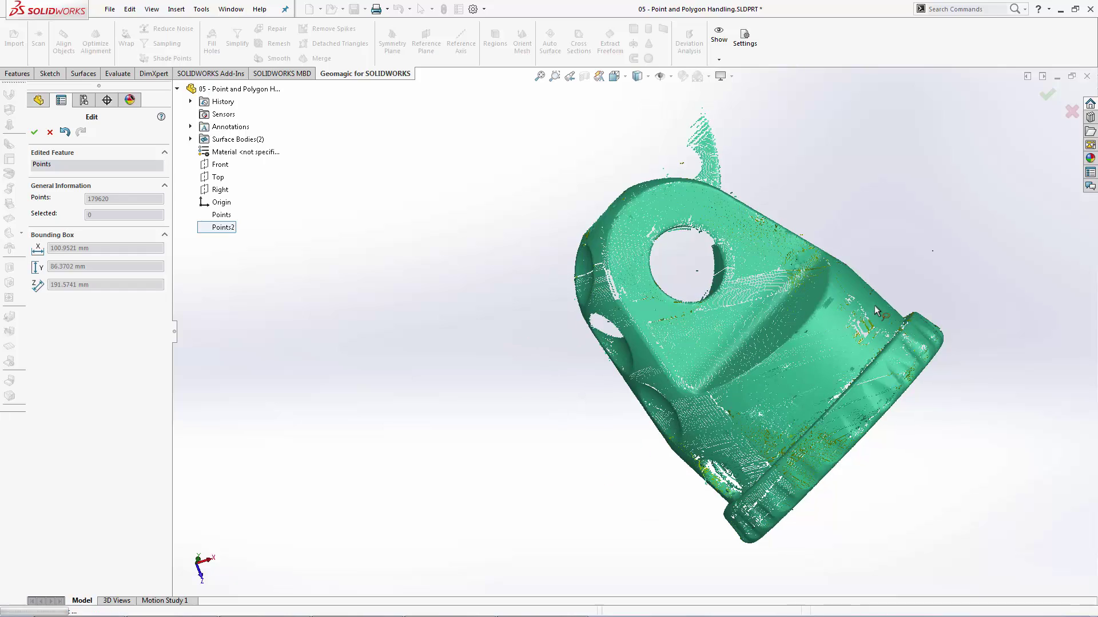
middle_drag(861, 318, 765, 179)
scroll(764, 178, down, 3)
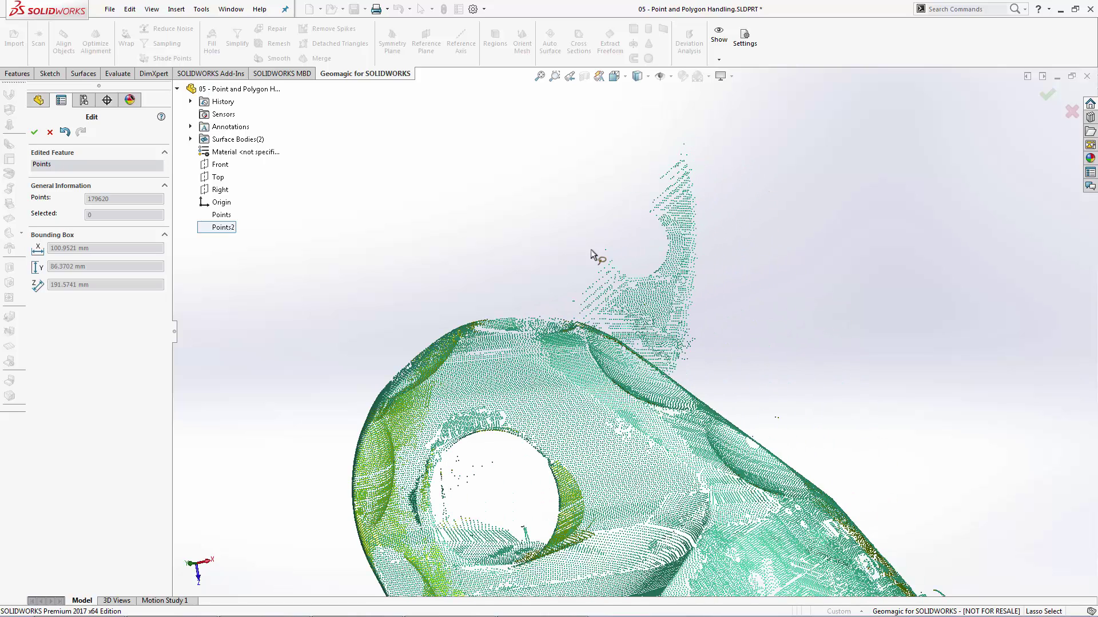
mouse_move(560, 313)
mouse_down()
mouse_move(532, 202)
mouse_move(555, 142)
mouse_move(698, 115)
mouse_move(760, 190)
mouse_move(771, 340)
mouse_move(757, 386)
mouse_move(719, 403)
mouse_up()
right_click(730, 334)
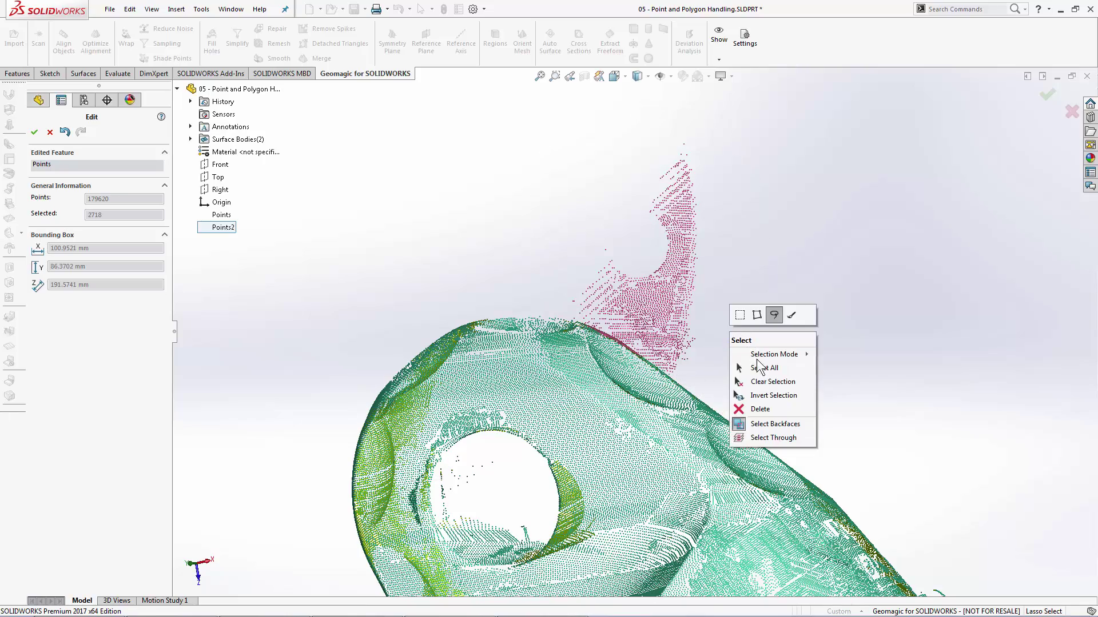
click(762, 413)
scroll(784, 295, up, 5)
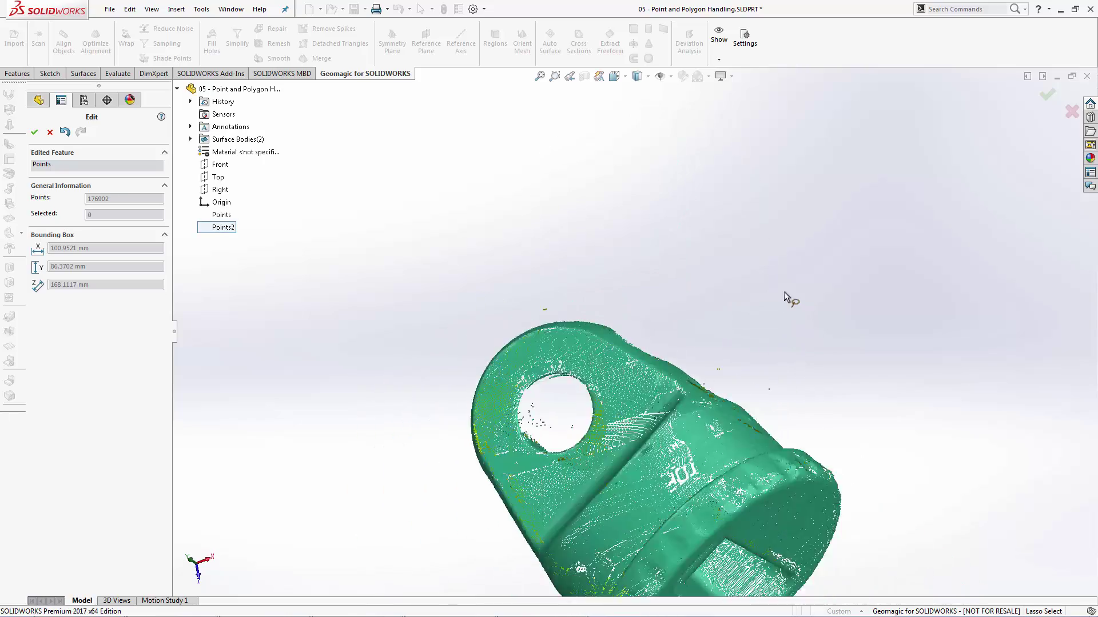
middle_drag(732, 274, 757, 282)
scroll(754, 272, up, 2)
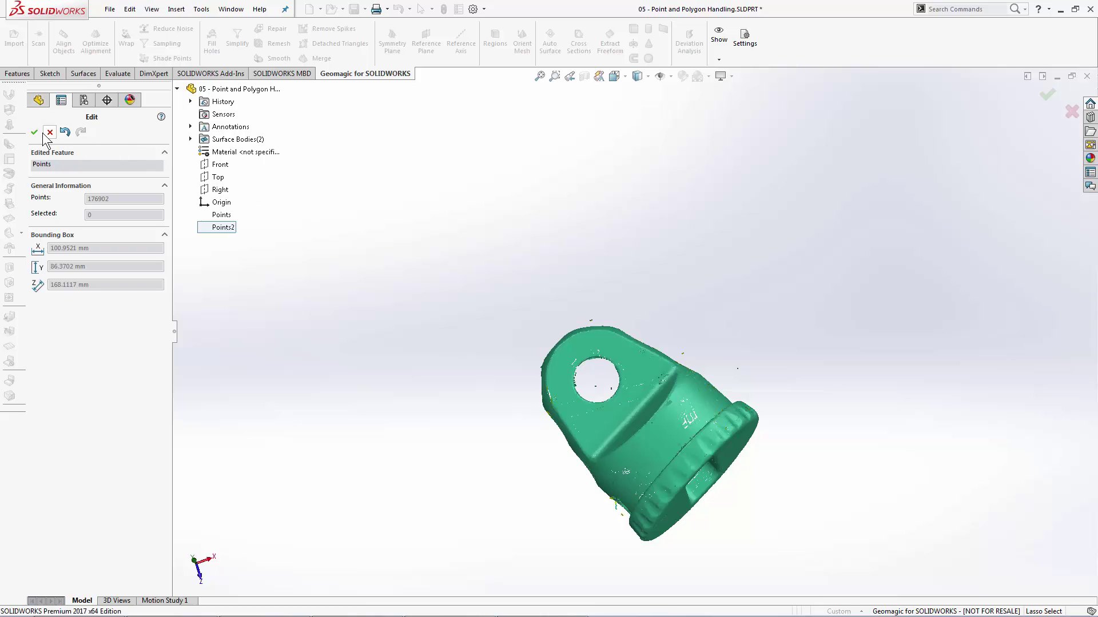
Confirm the point edits with OK so both scanned clouds display together again.
click(34, 134)
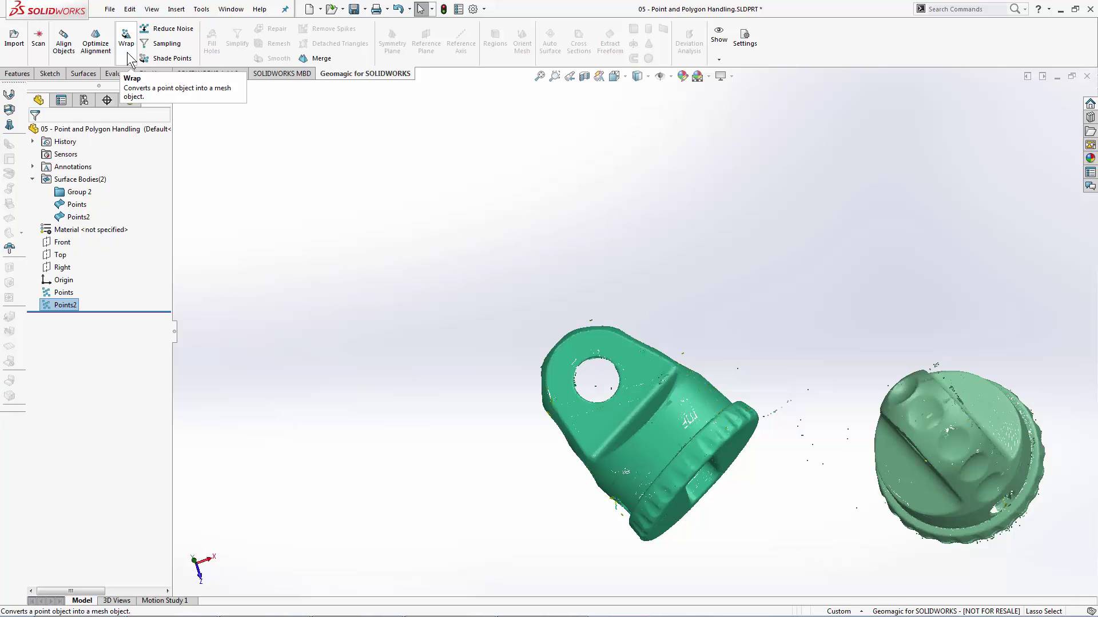
Wrap Points2 with Original Data kept and preview the blue mesh.
click(128, 56)
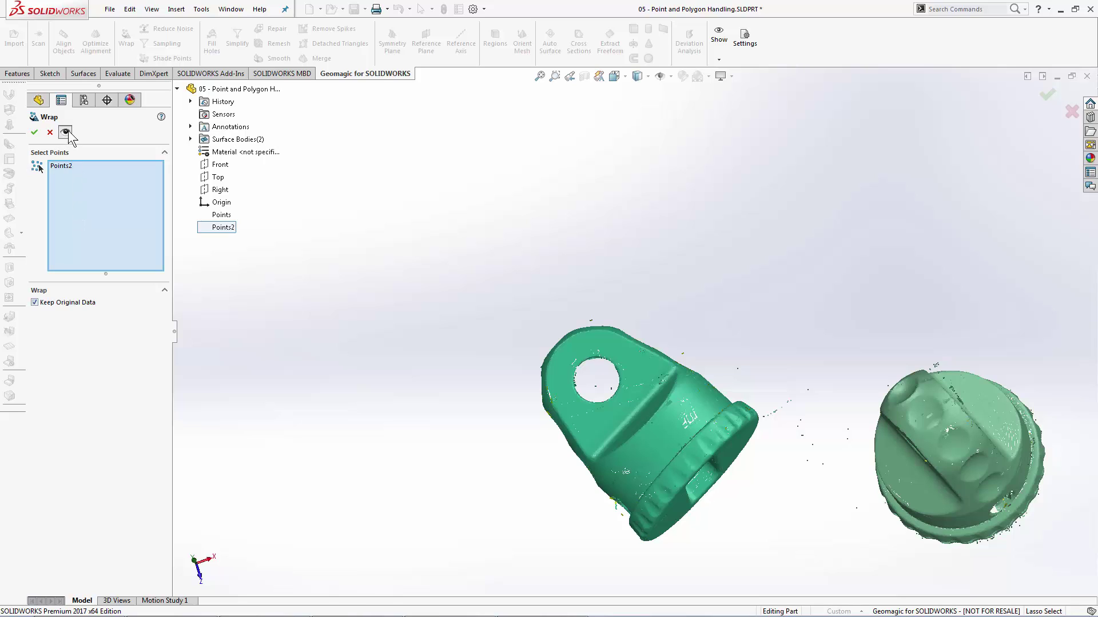
click(67, 132)
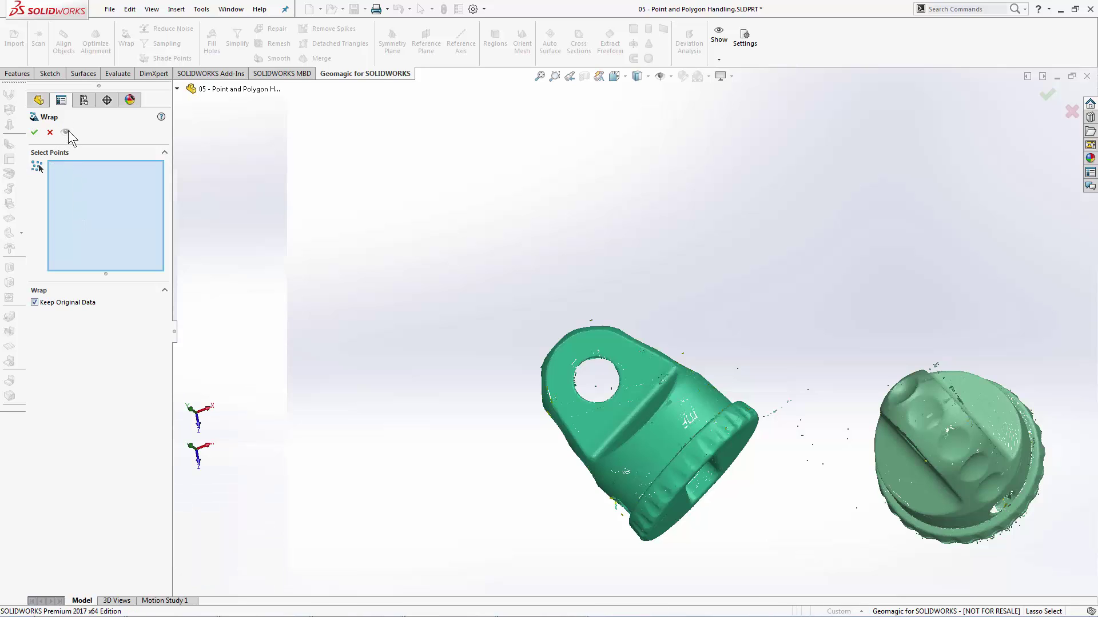
middle_drag(432, 257, 538, 214)
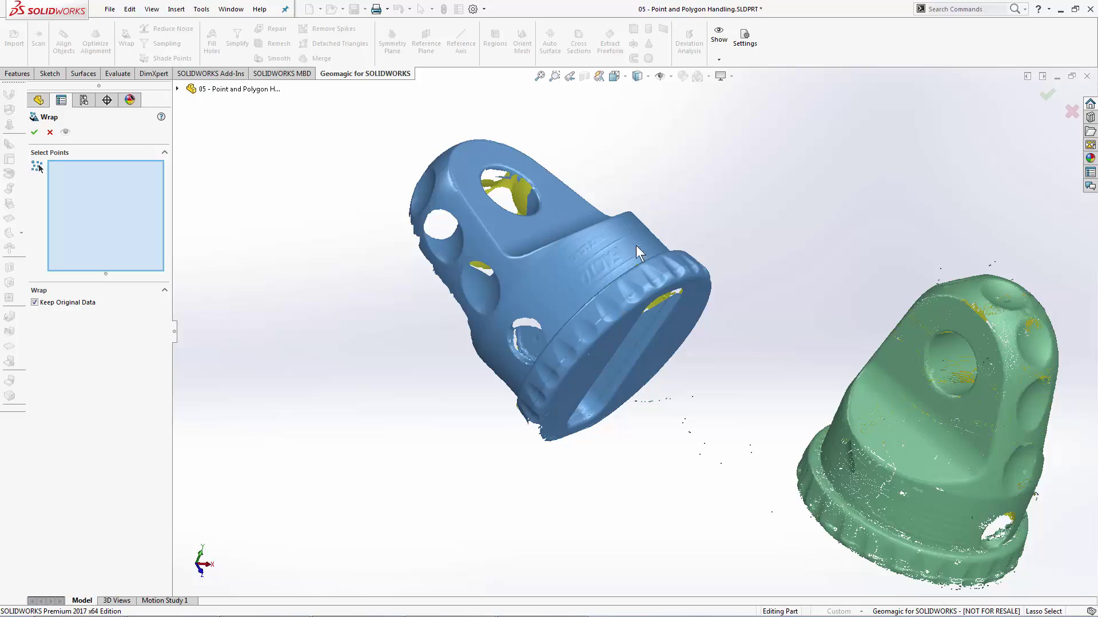
Turn the mesh triangle edges on and back off to inspect the wrap preview.
click(719, 59)
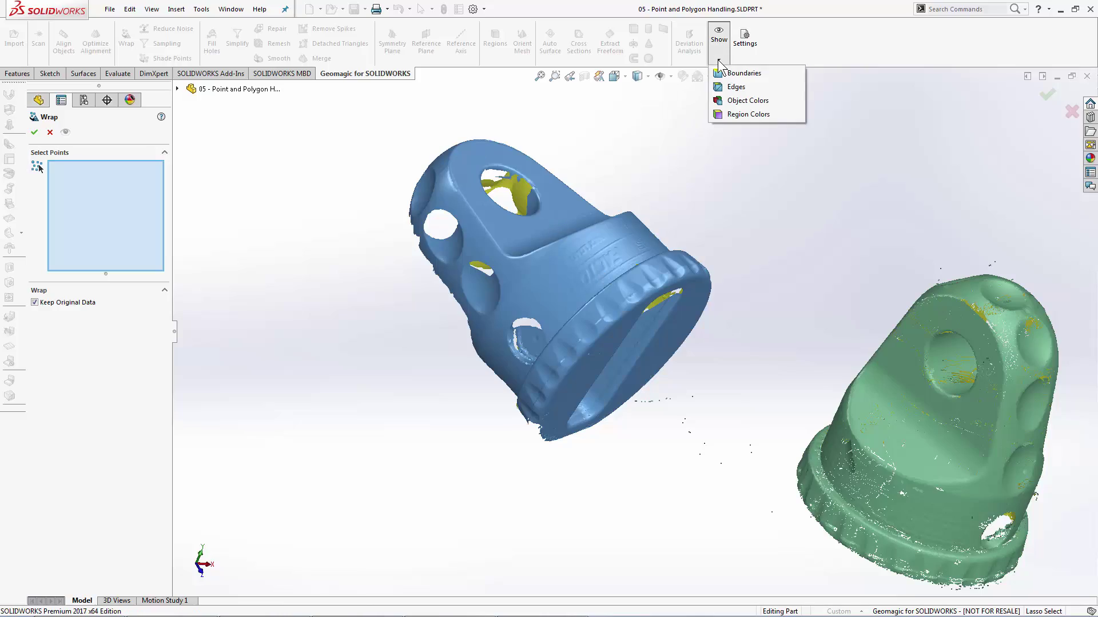
click(734, 87)
scroll(607, 297, down, 6)
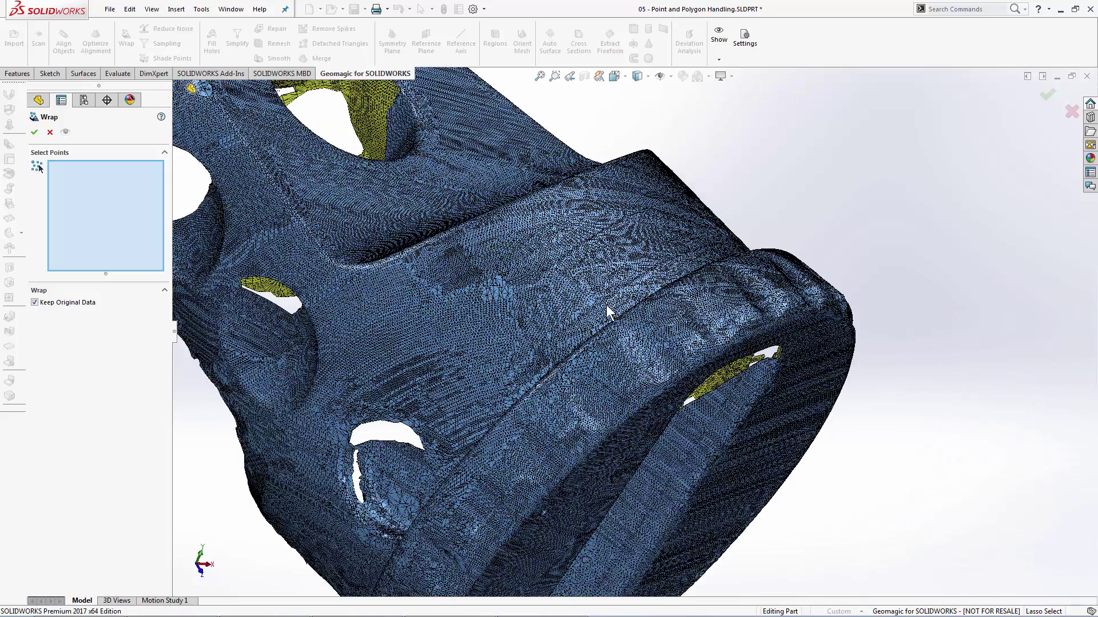
scroll(606, 304, up, 6)
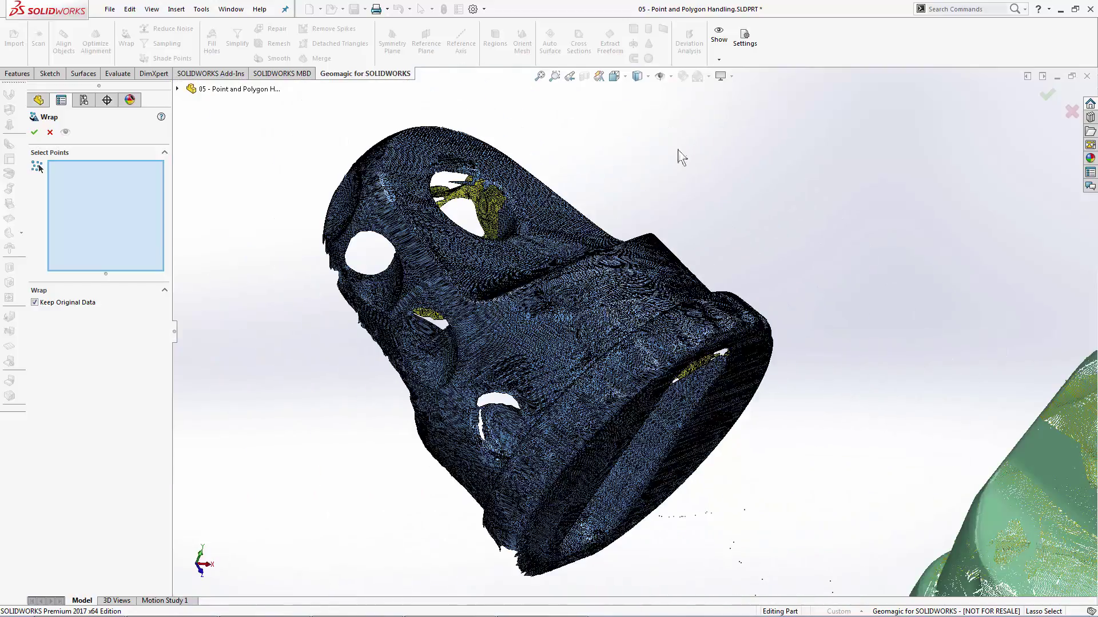
click(719, 60)
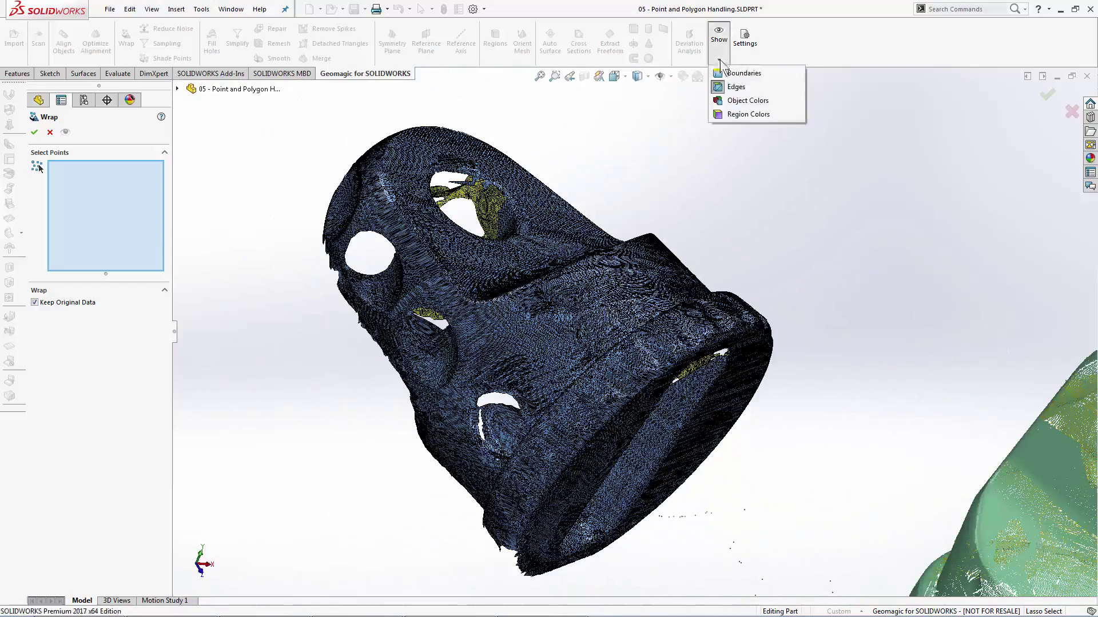
click(730, 85)
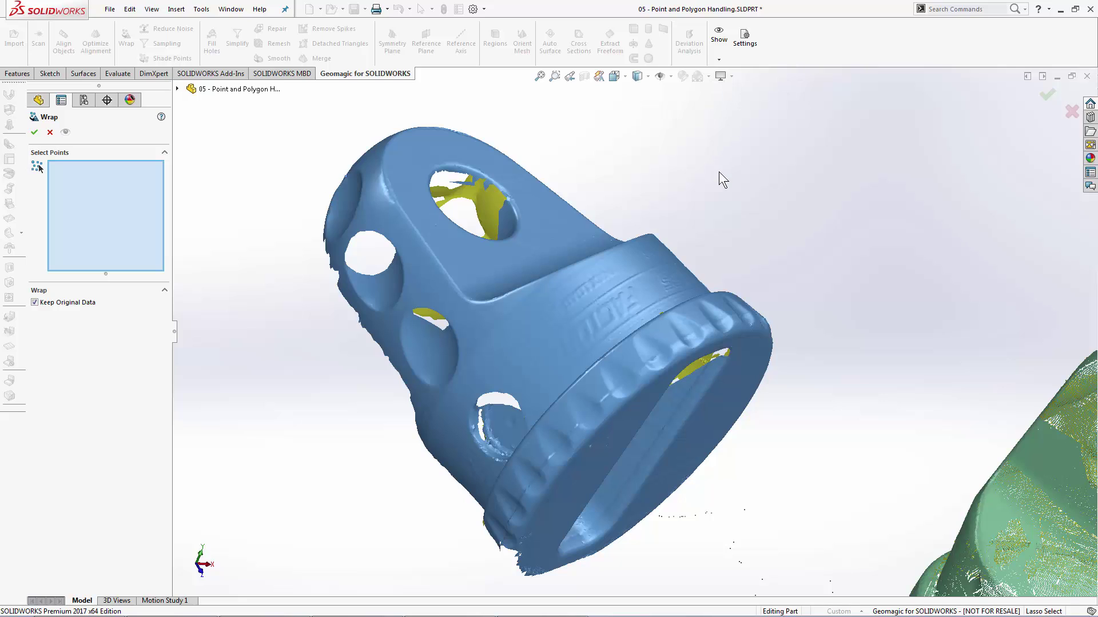
scroll(715, 175, down, 3)
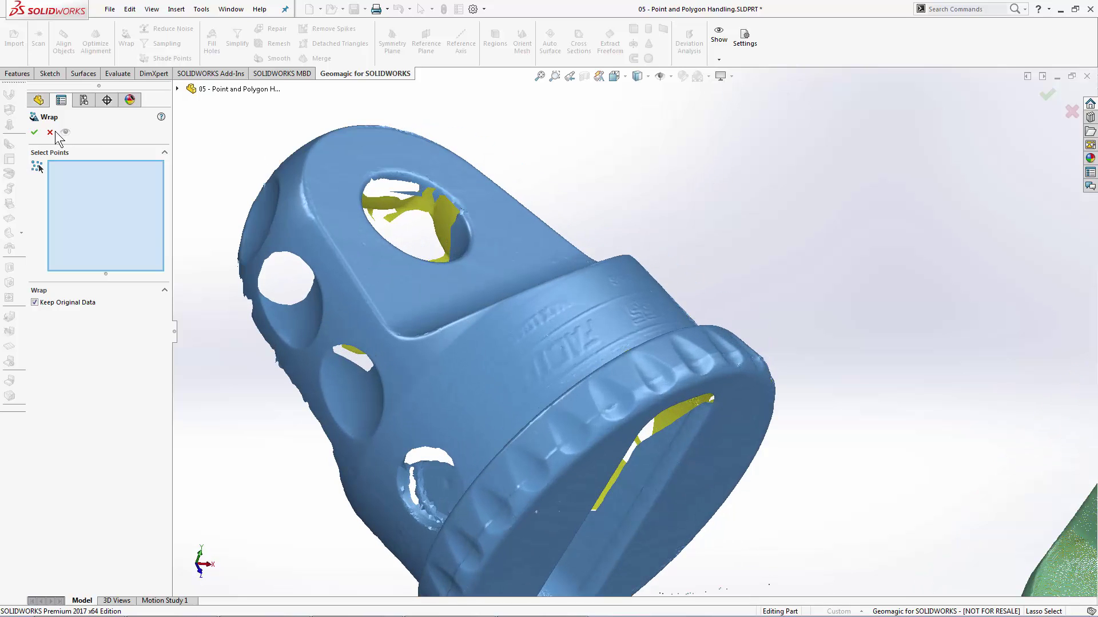
Accept the wrap to create the Points3 mesh body, then select Points2.
click(35, 133)
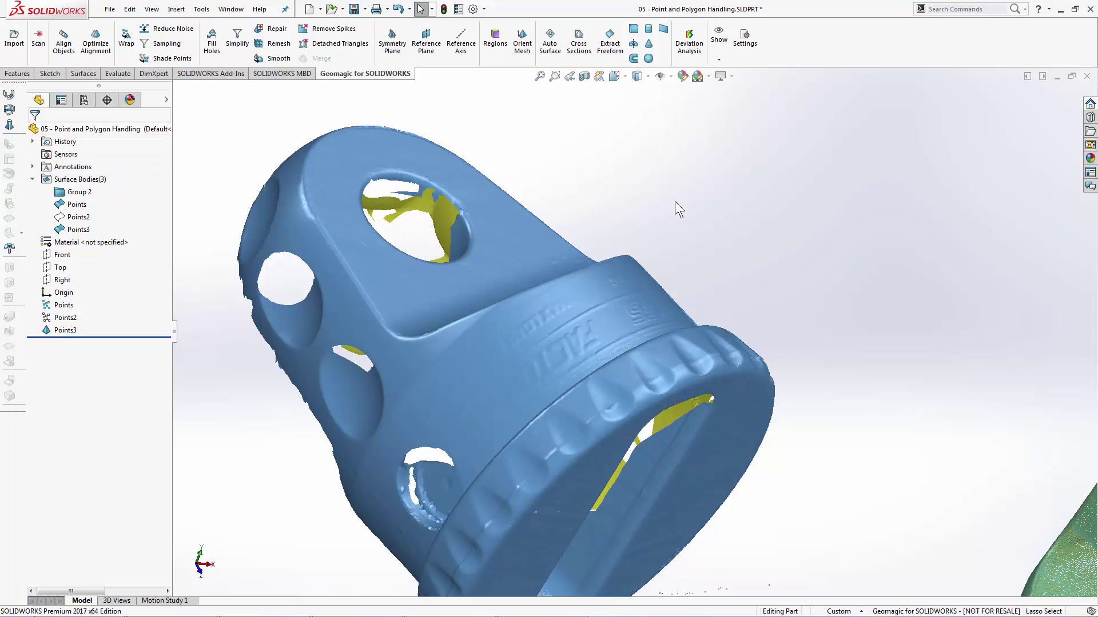
scroll(676, 202, up, 4)
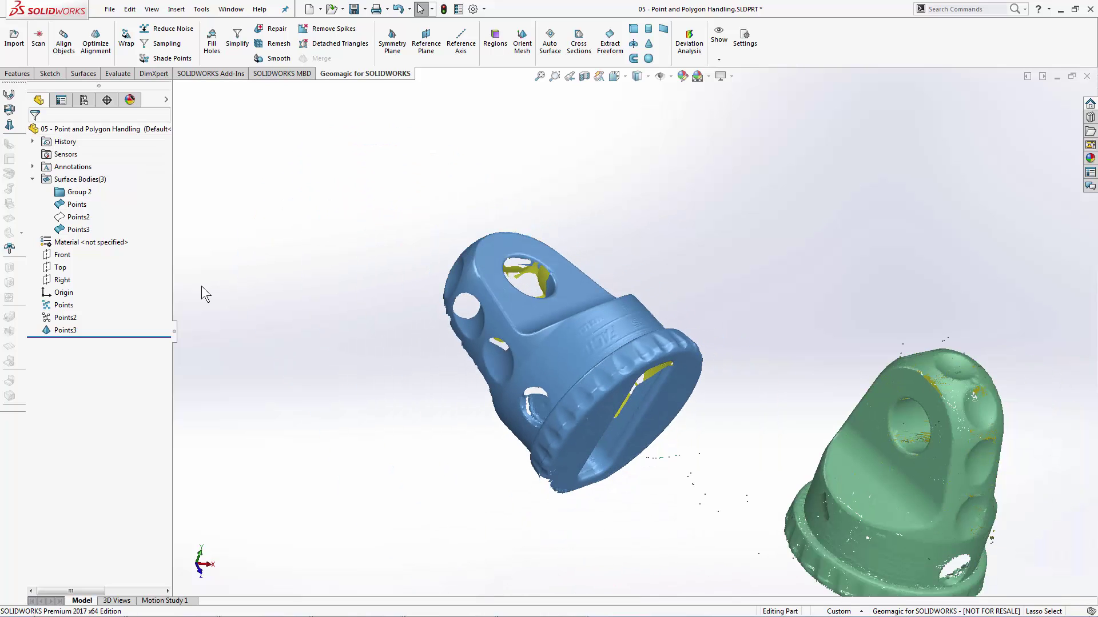
click(66, 318)
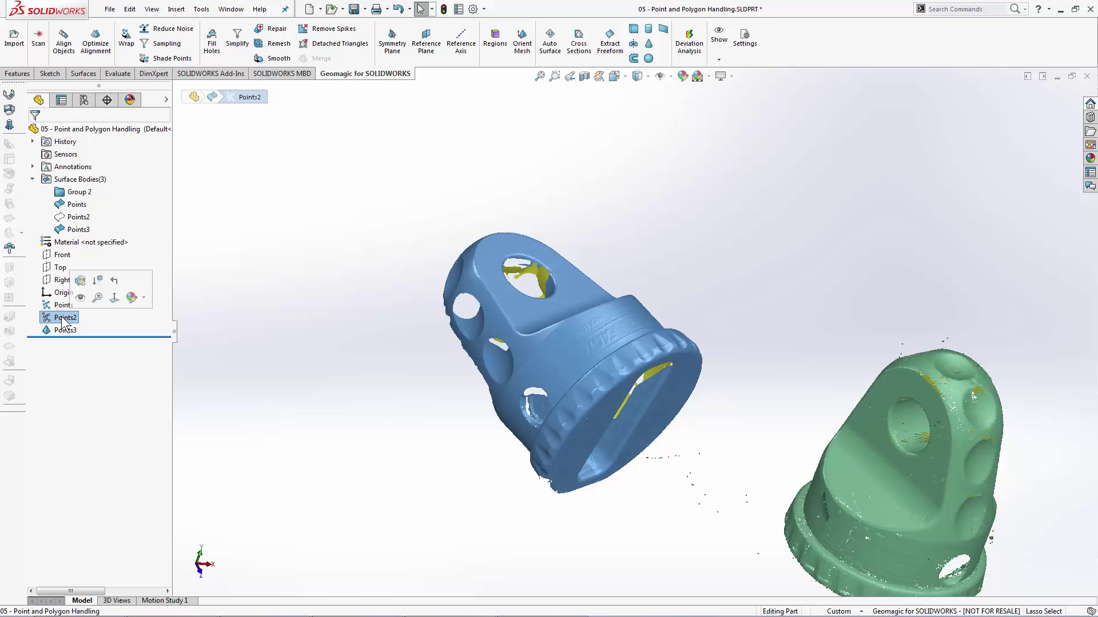
click(194, 309)
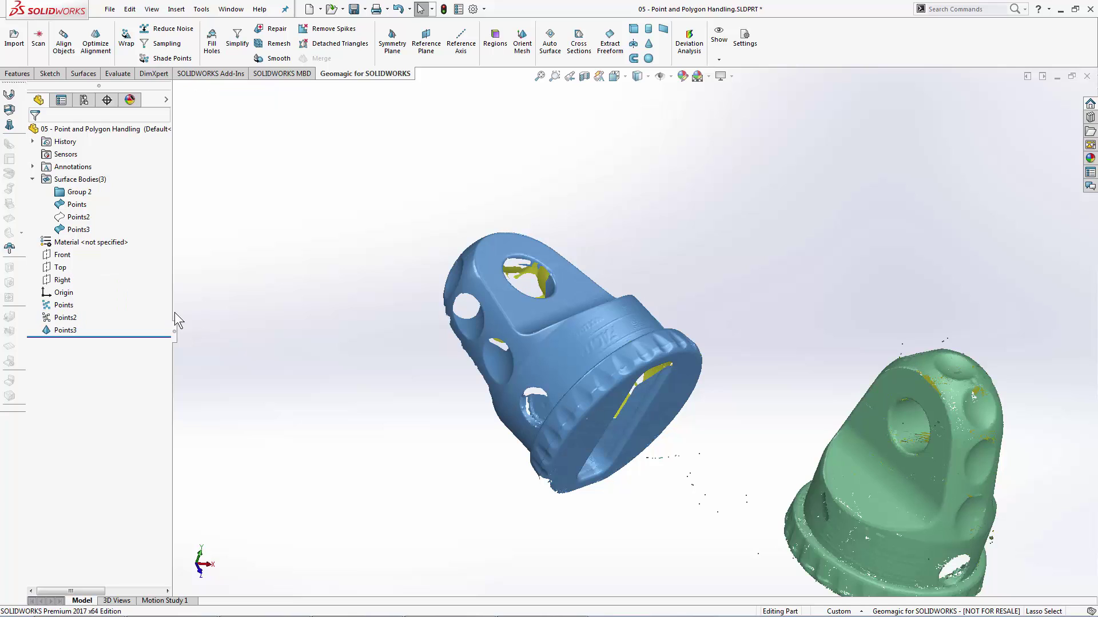
right_click(68, 331)
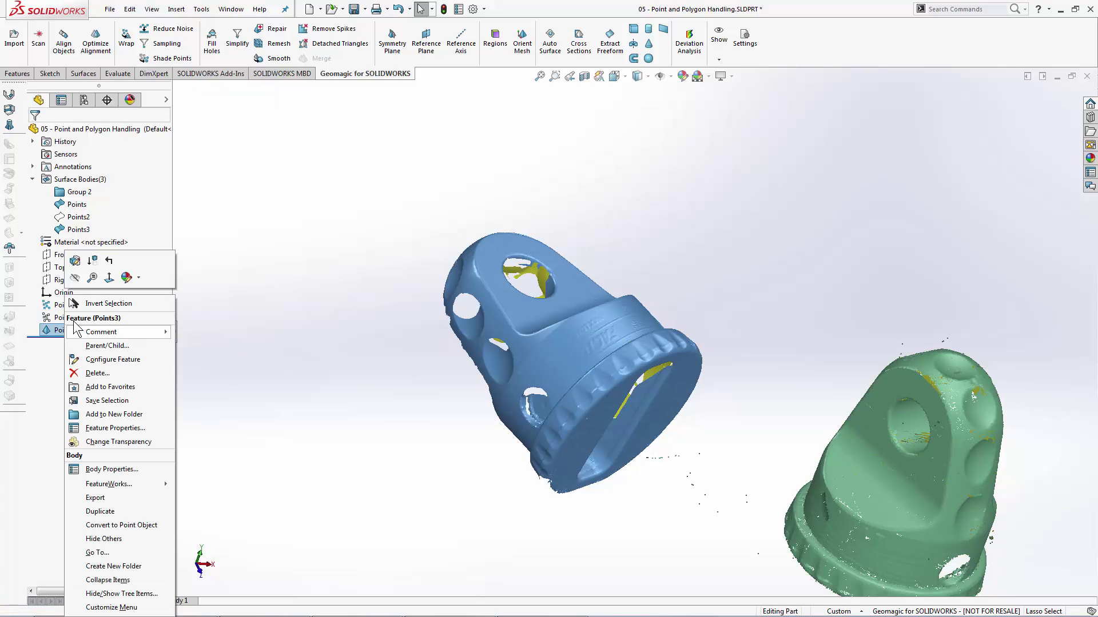
click(76, 280)
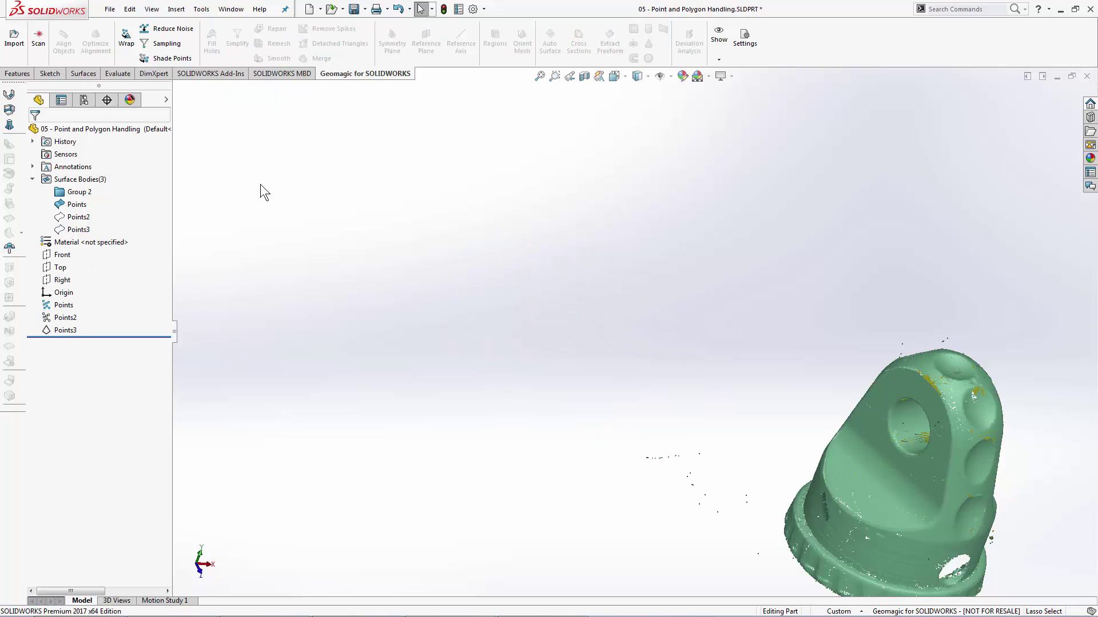
scroll(259, 184, up, 4)
scroll(811, 418, down, 5)
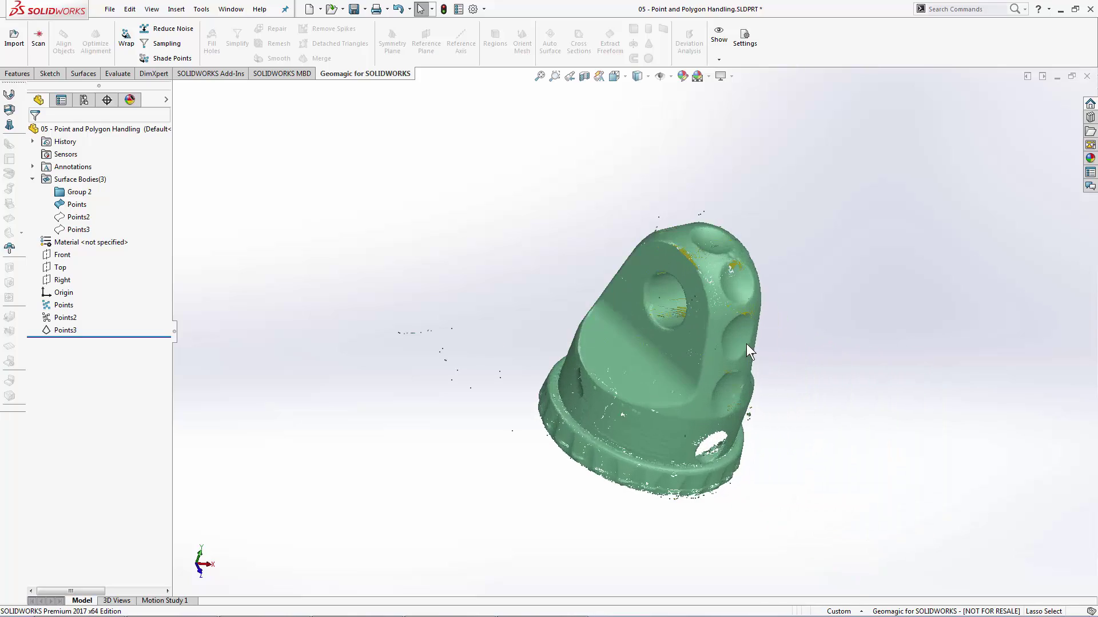
middle_drag(787, 367, 724, 409)
scroll(707, 409, down, 4)
scroll(712, 410, up, 2)
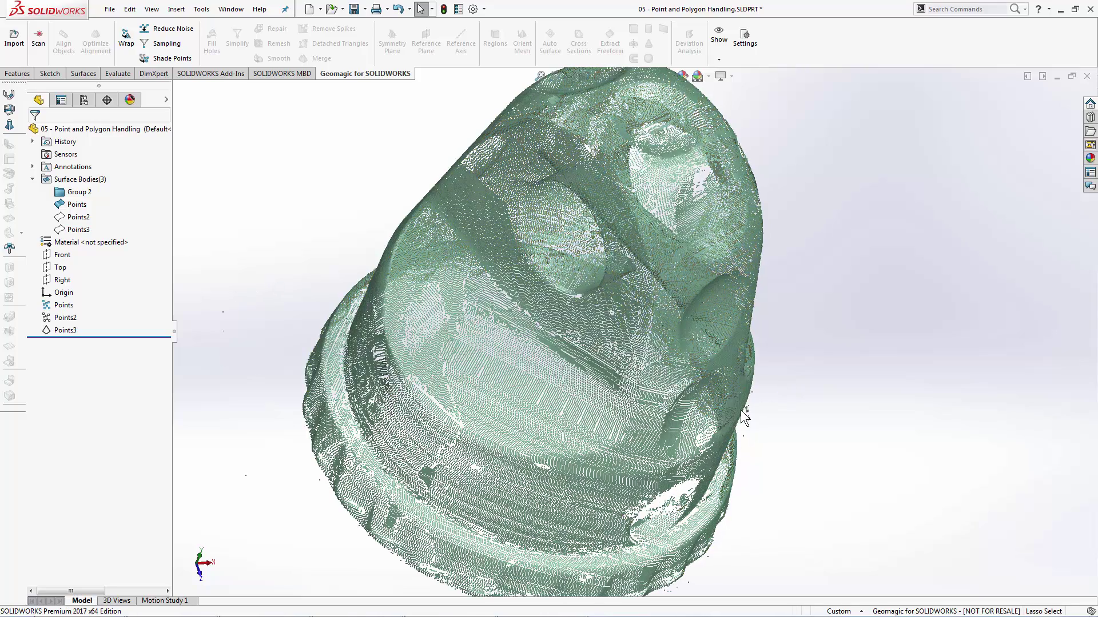
scroll(739, 410, up, 2)
middle_drag(750, 403, 734, 360)
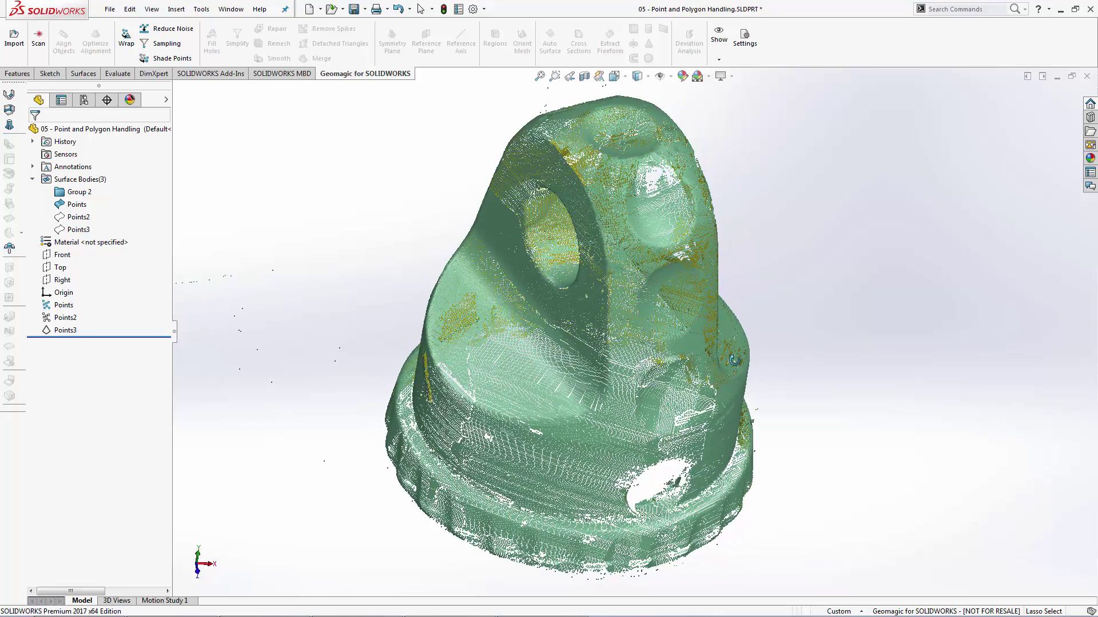
scroll(734, 361, down, 6)
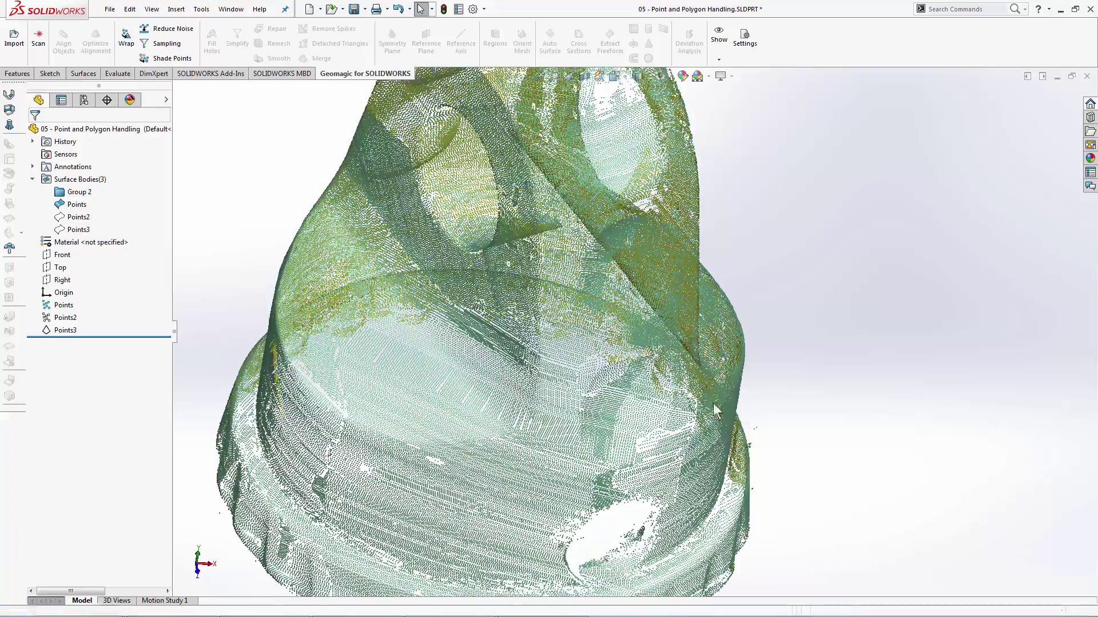
scroll(702, 437, up, 6)
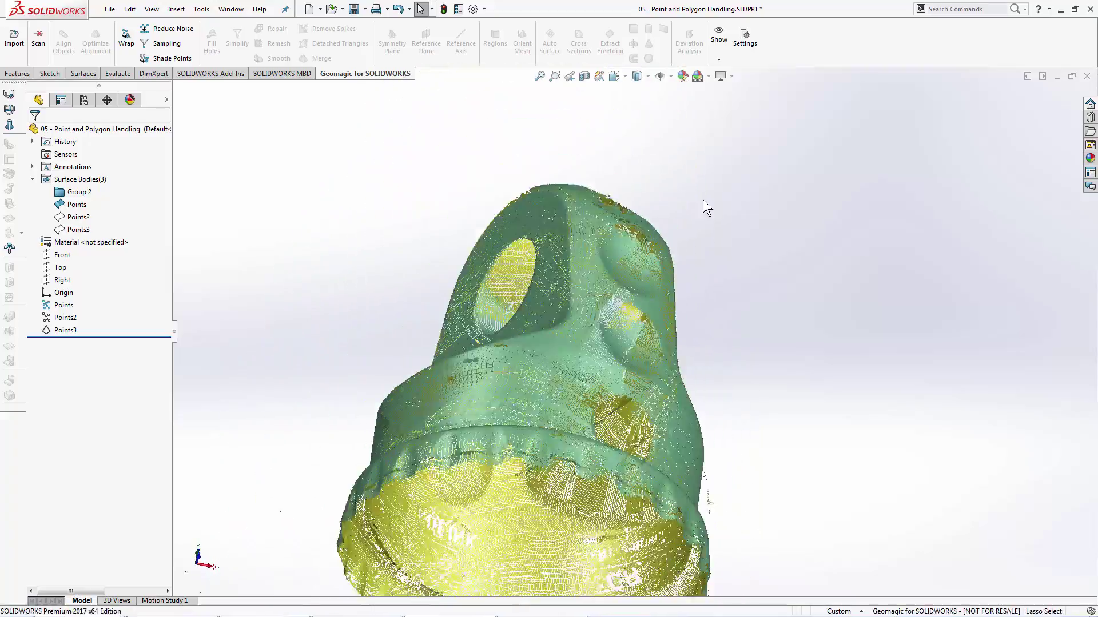
scroll(702, 200, up, 1)
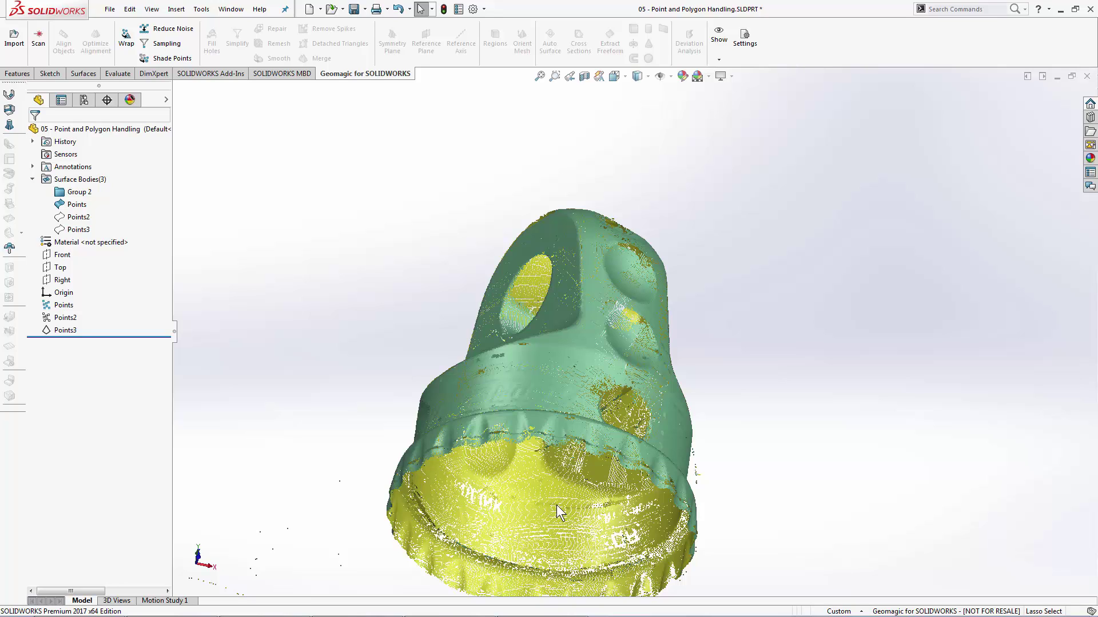
middle_drag(557, 503, 527, 496)
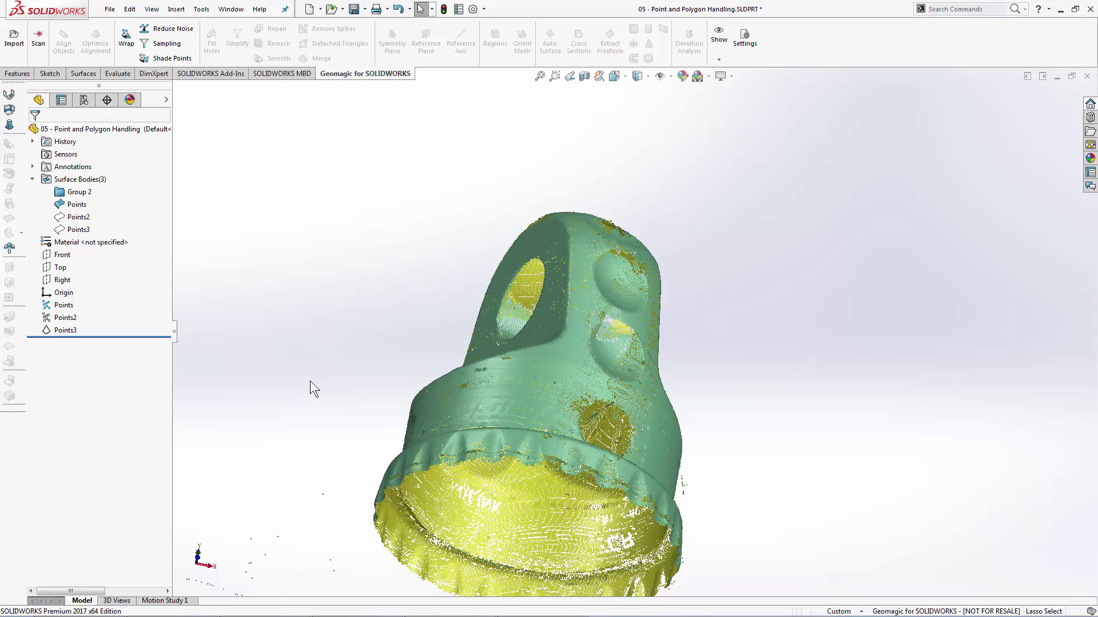
Run Reduce Noise on the Points cloud with Prismatic type and smoothing level 4, previewing it.
click(184, 33)
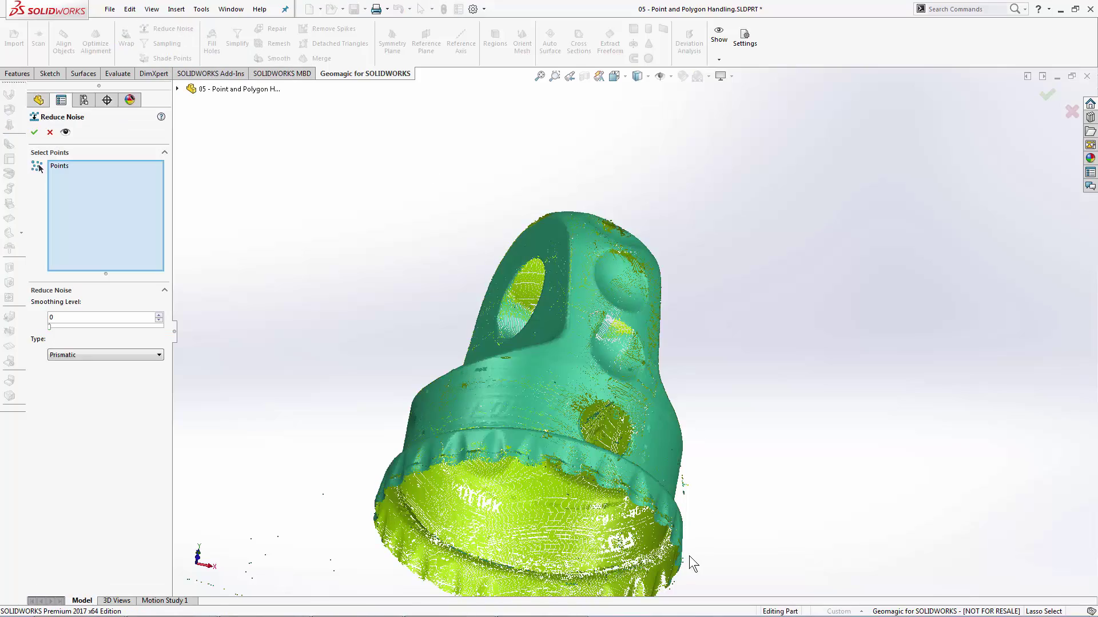
scroll(669, 526, down, 10)
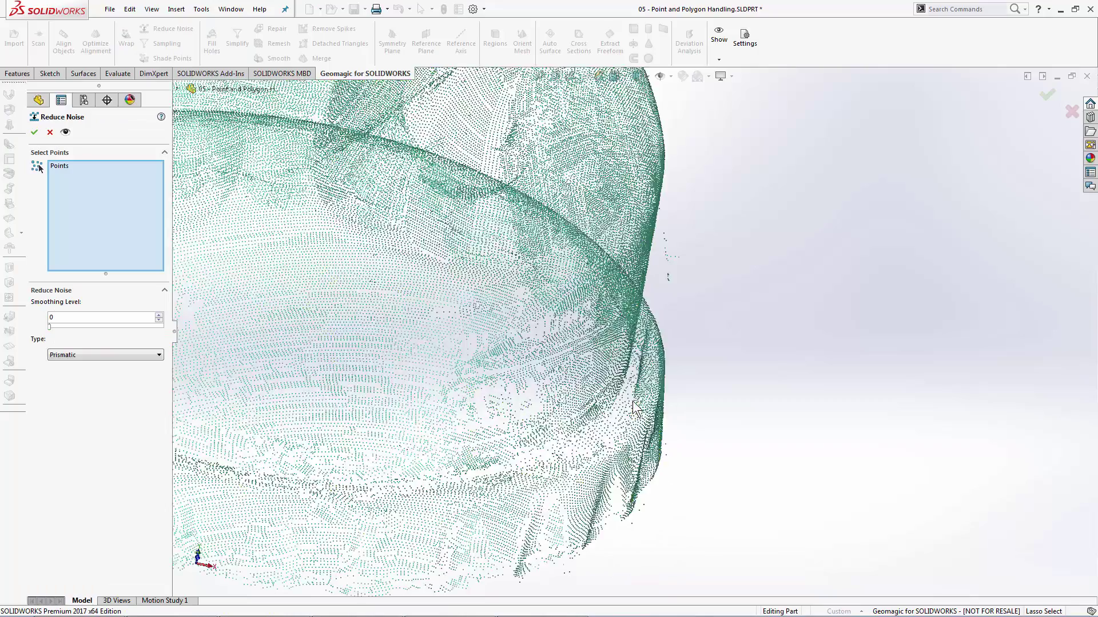
middle_drag(633, 403, 647, 485)
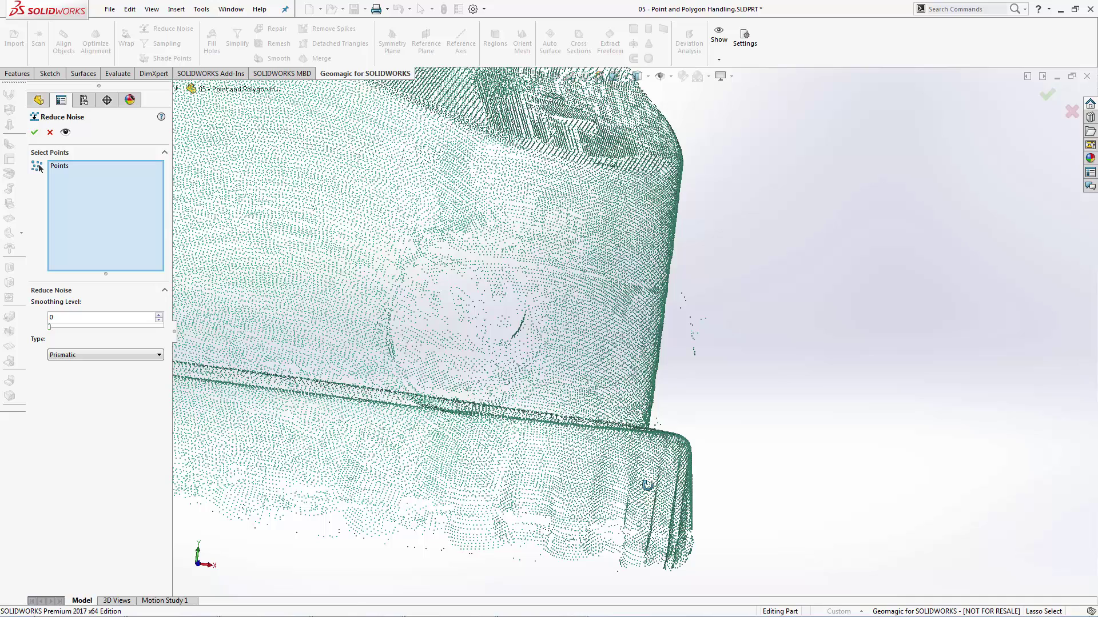
click(104, 355)
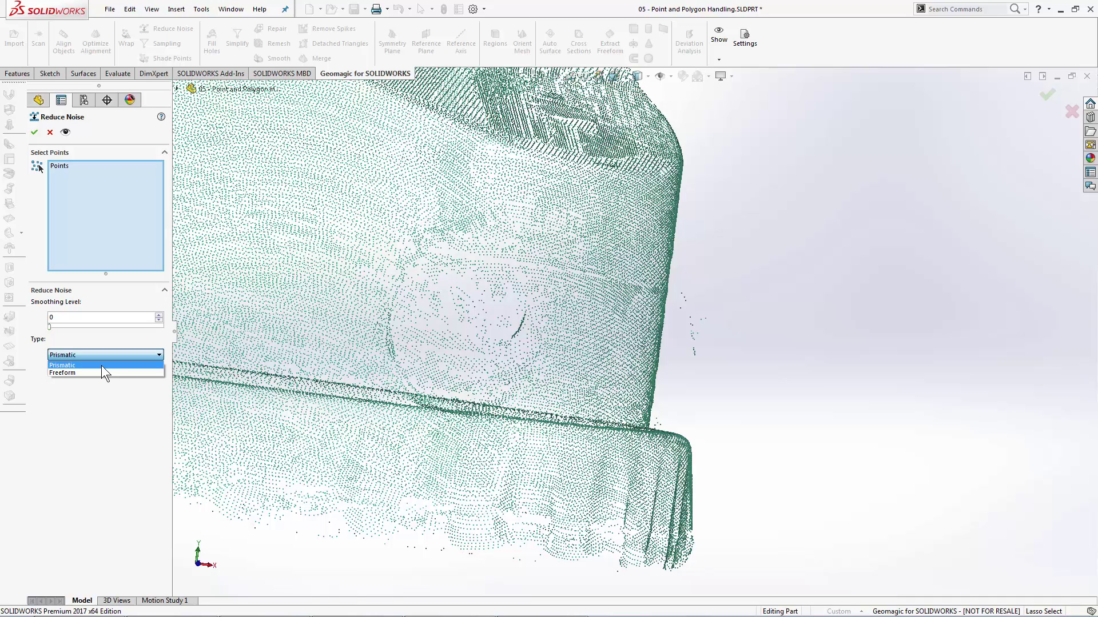
click(99, 366)
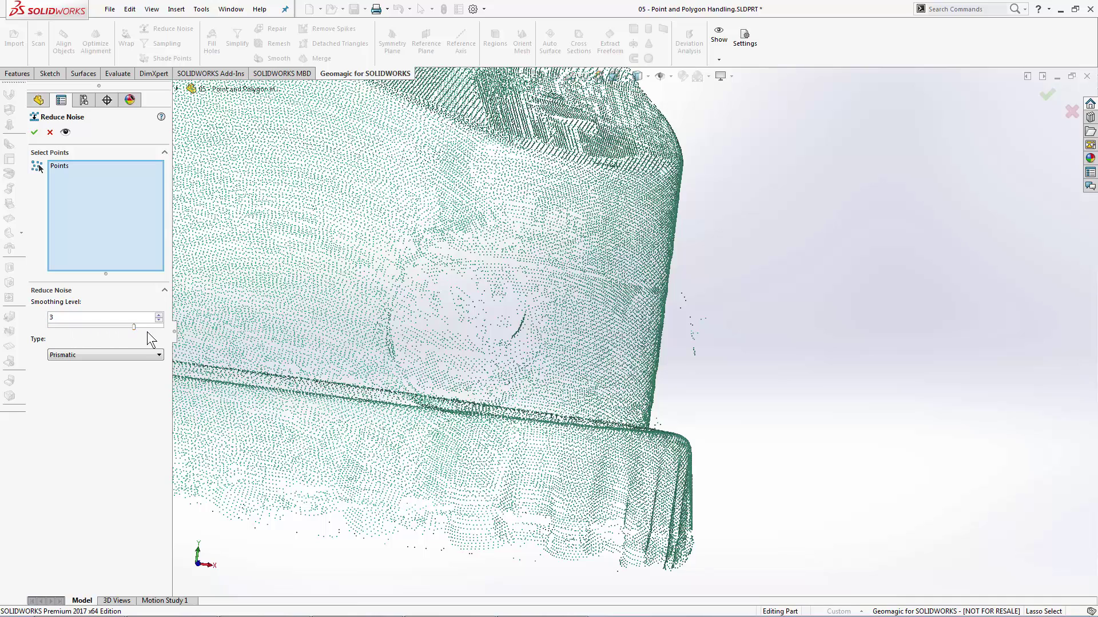
click(166, 330)
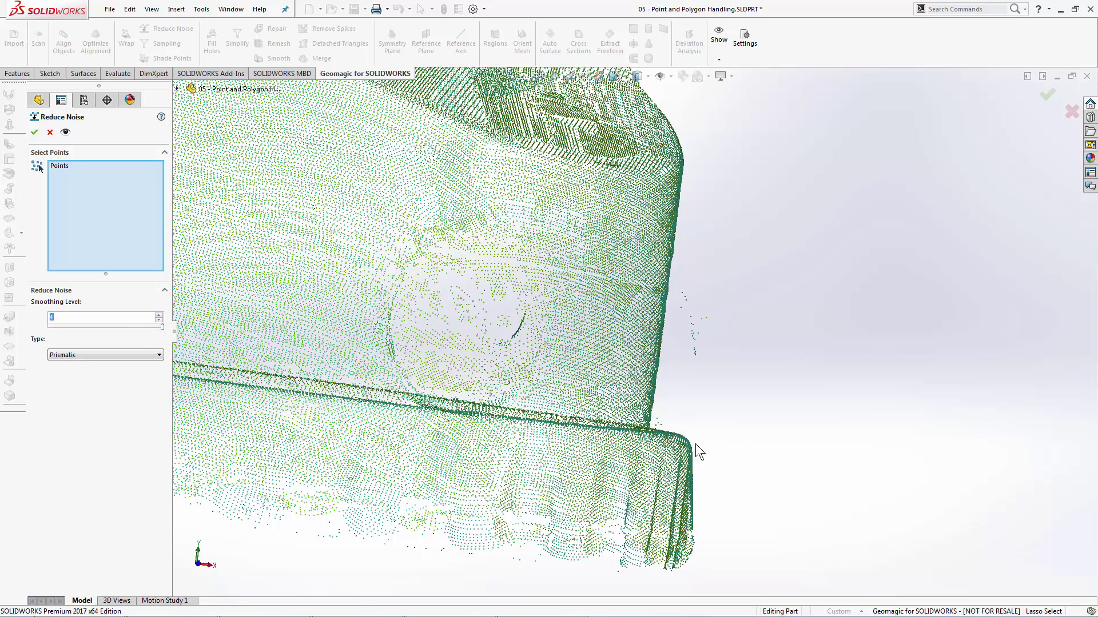
click(66, 135)
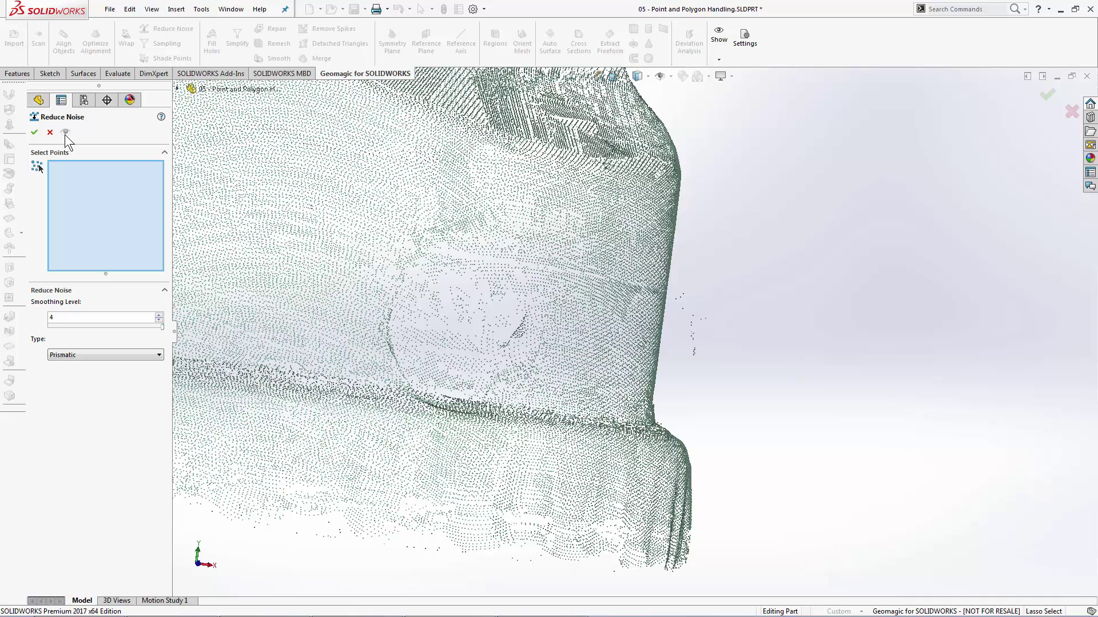
Apply noise reduction, cancel Sampling, and open the Points feature to read its 199693 points.
click(34, 133)
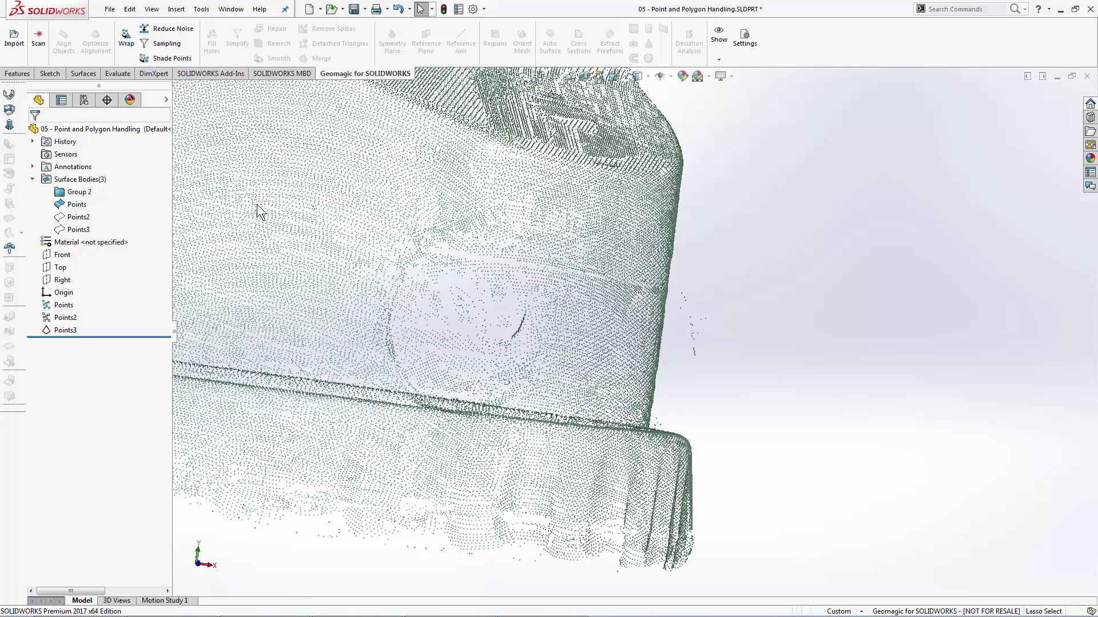
click(171, 48)
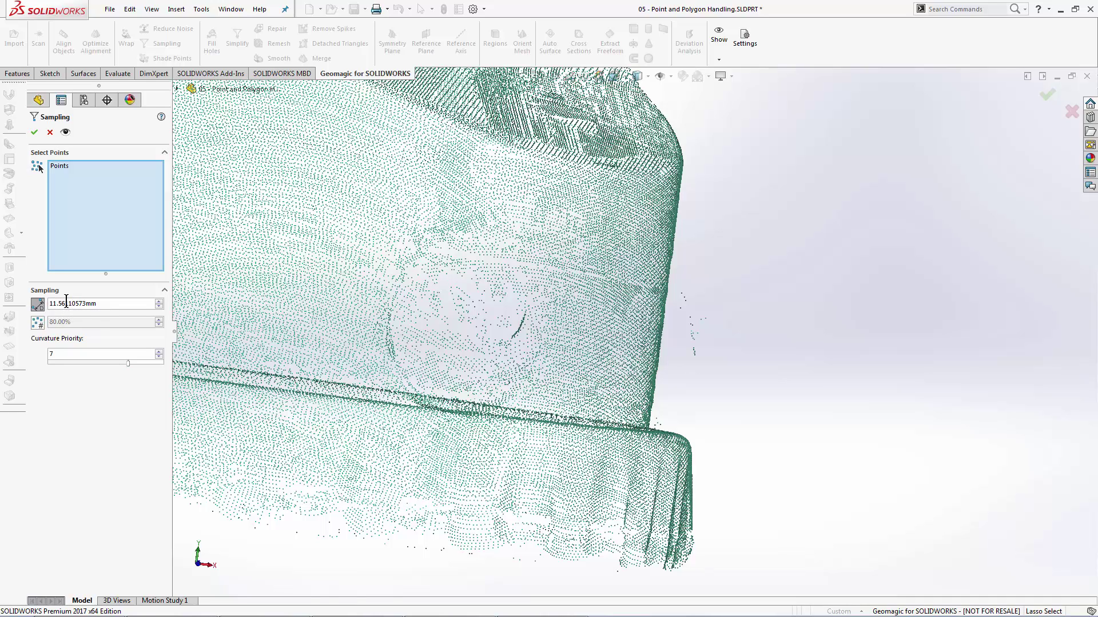
click(40, 324)
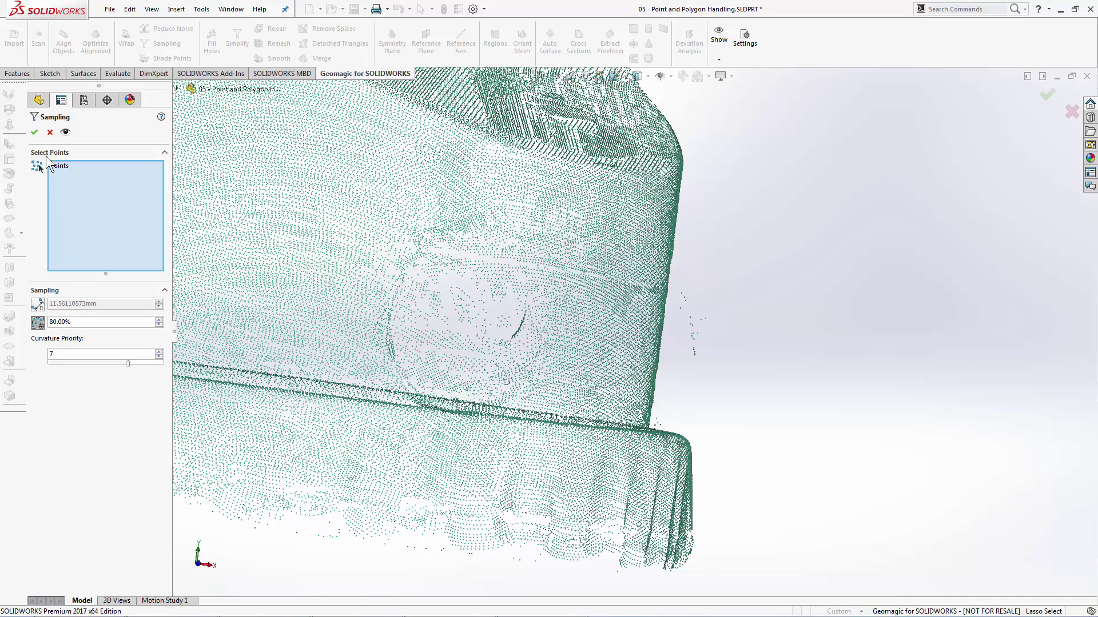
click(51, 132)
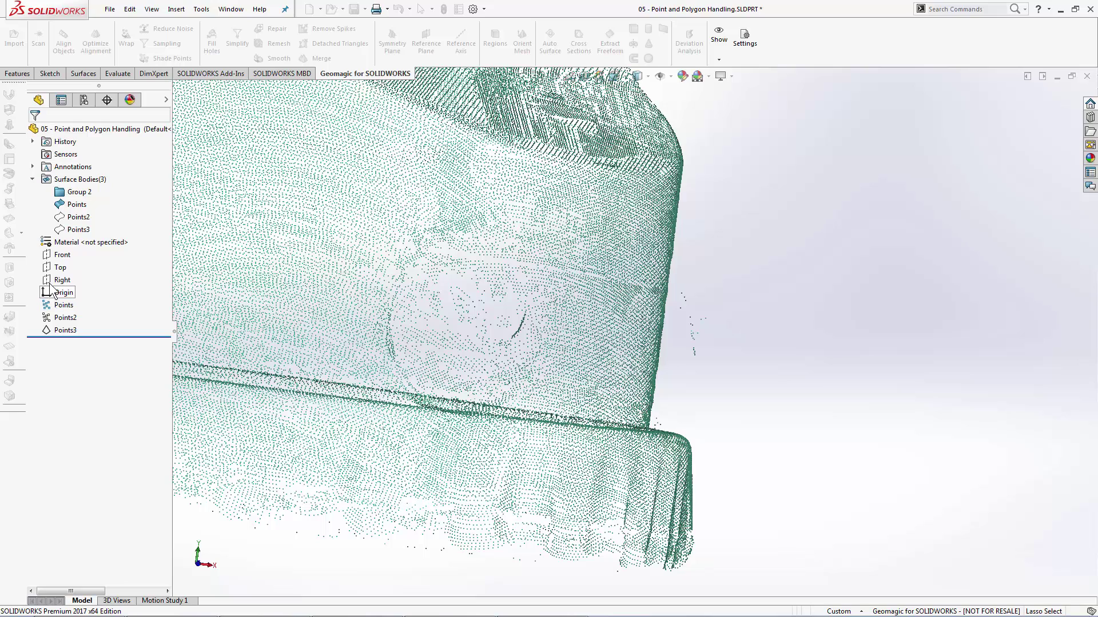
right_click(63, 308)
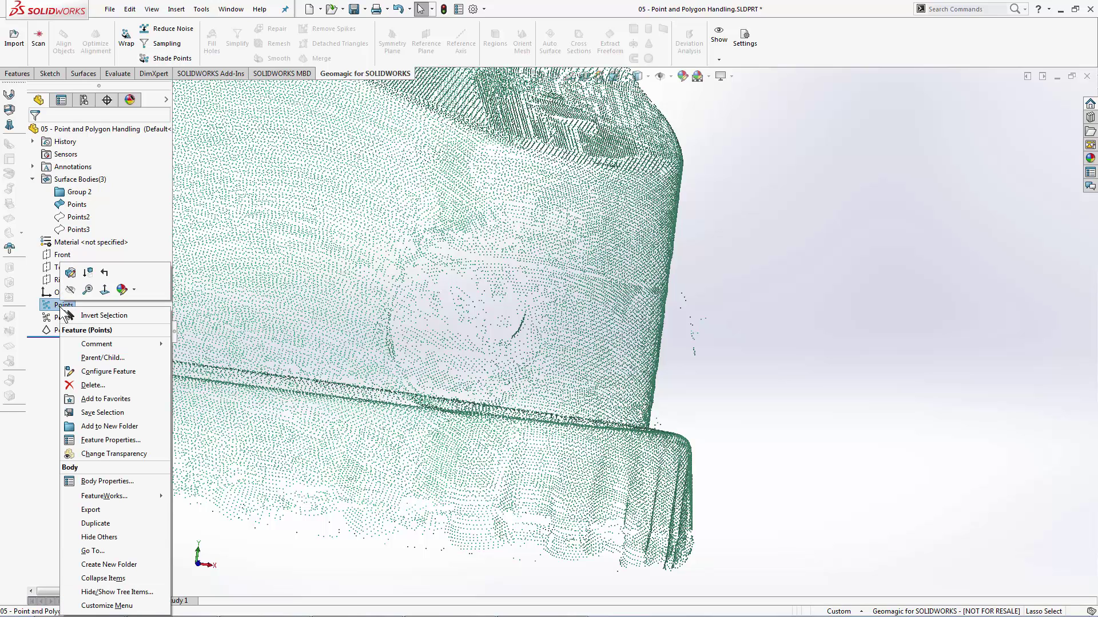
click(71, 272)
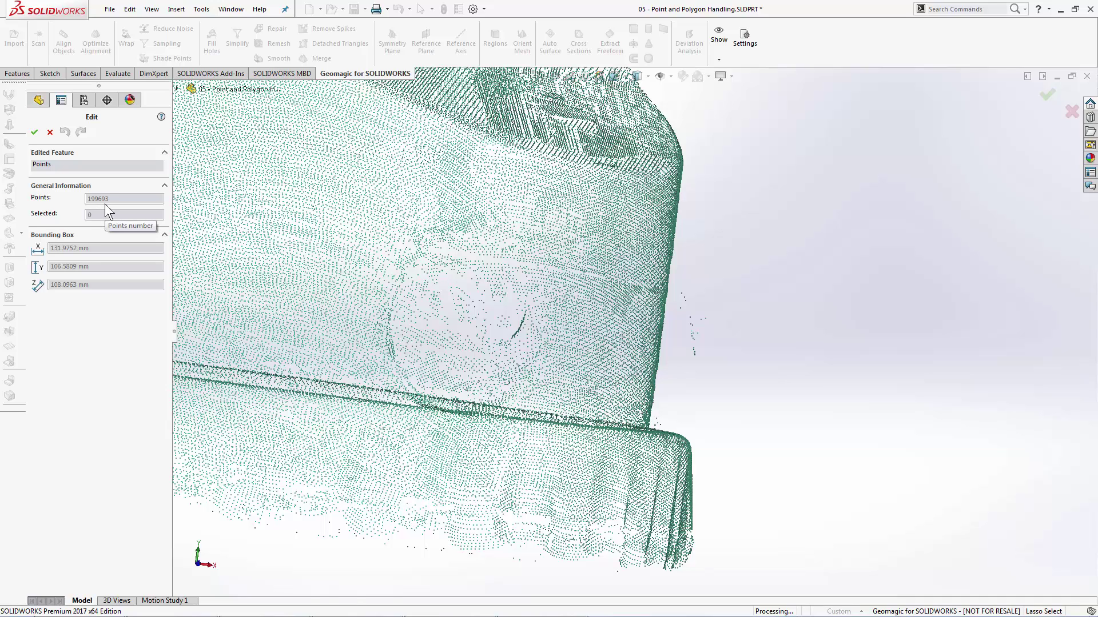
Cancel the Points edit and set Sampling to a 50% target percentage.
click(50, 135)
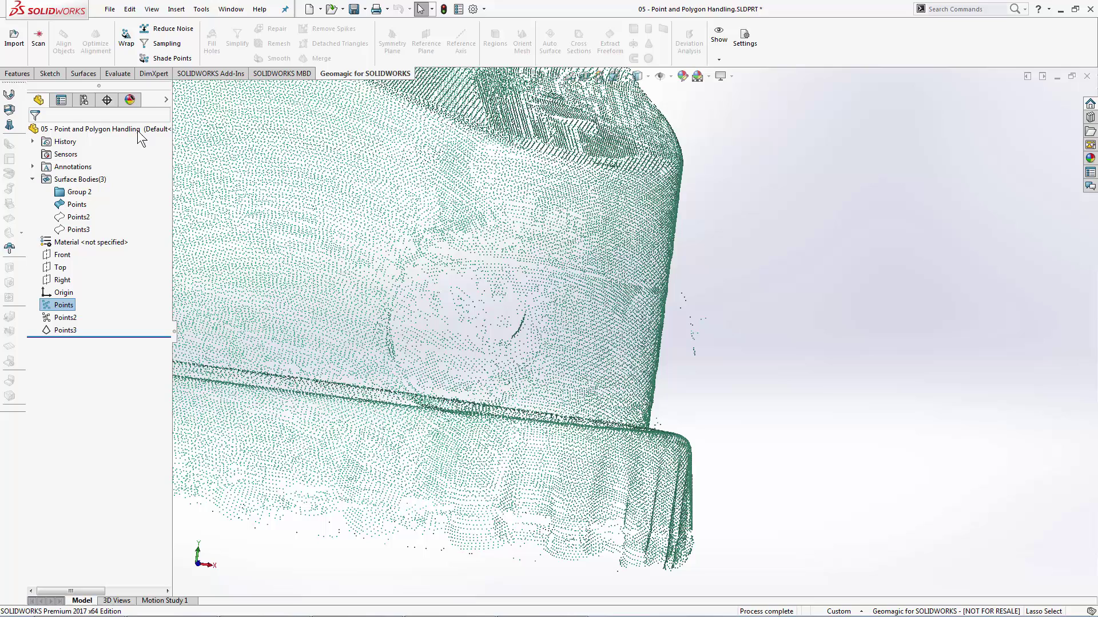
click(168, 46)
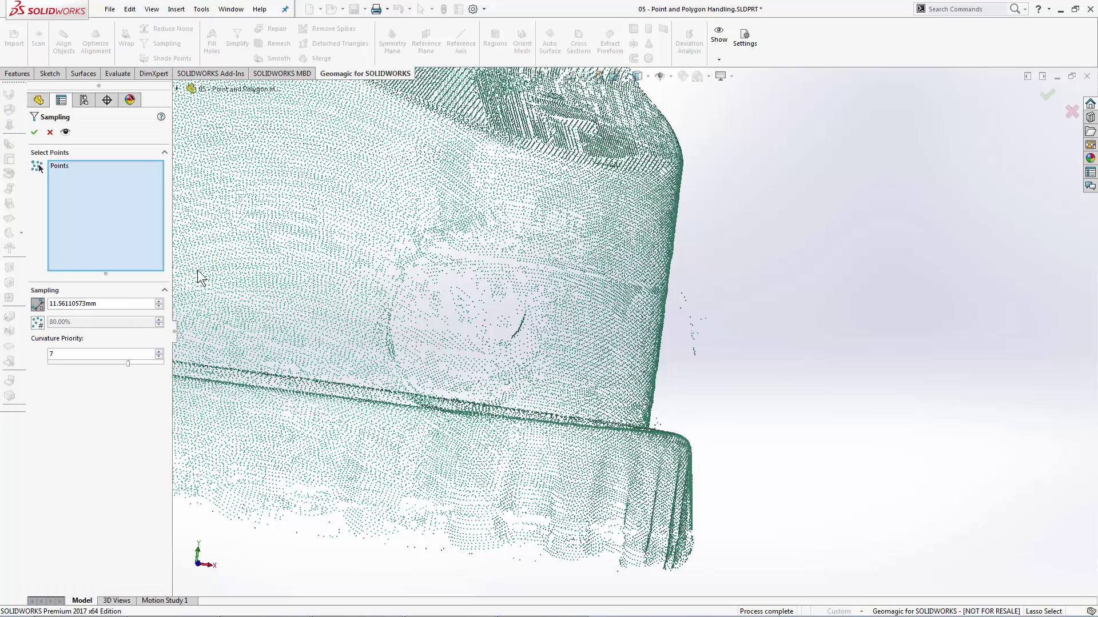
click(60, 322)
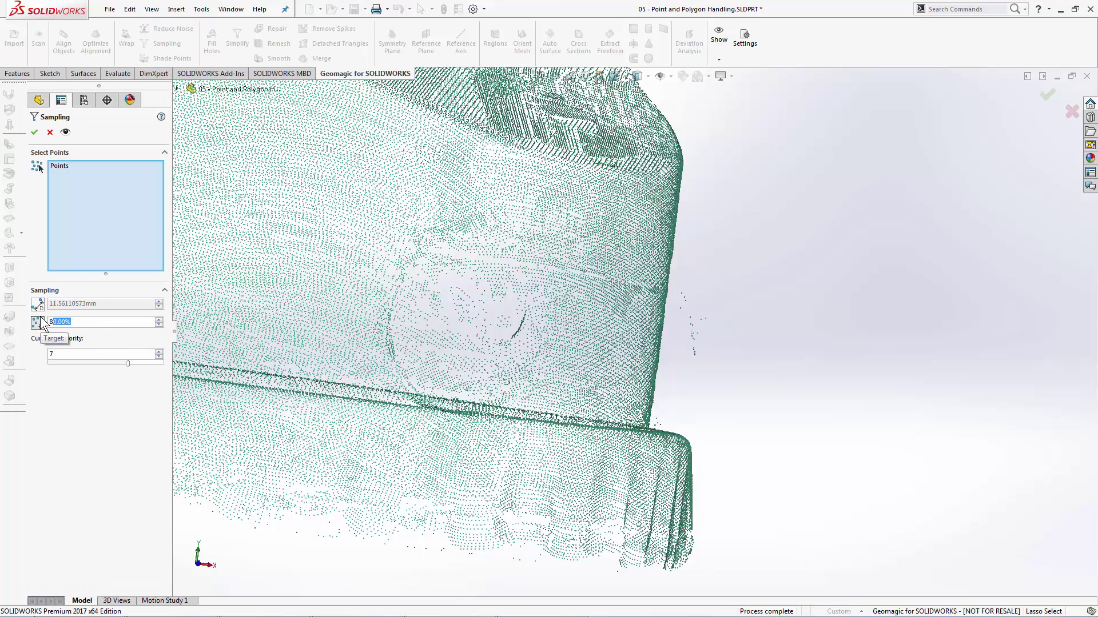
key(BackSpace)
key(BackSpace)
text(50)
key(Return)
click(106, 437)
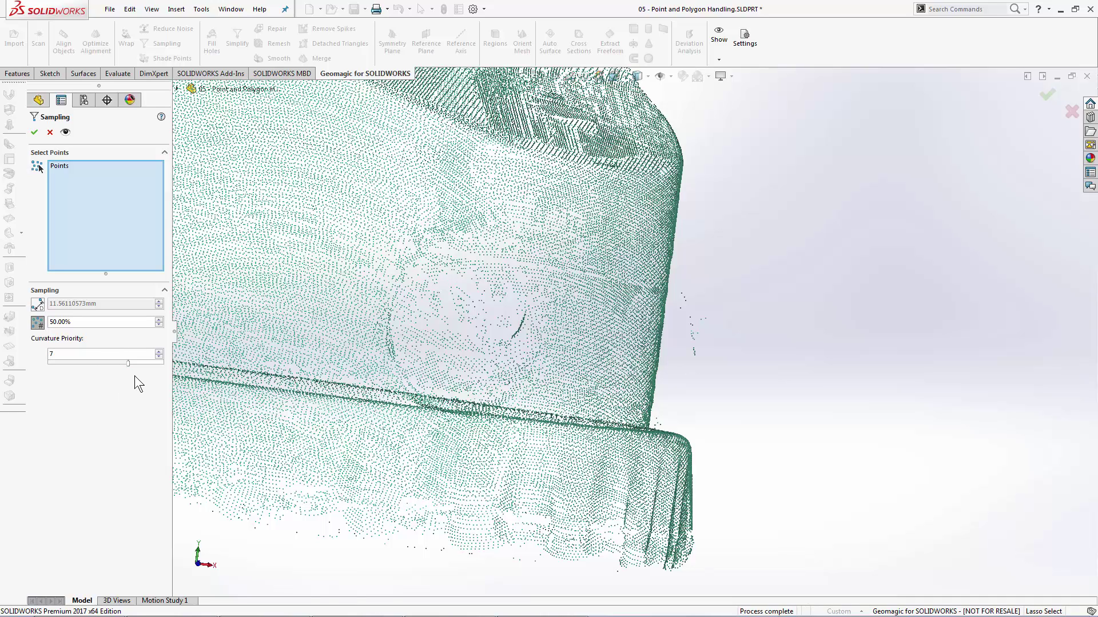
Set curvature priority to 7 and preview the down-sampled cloud's point density.
click(163, 365)
drag(163, 364, 155, 366)
click(139, 364)
drag(48, 366, 115, 367)
click(128, 365)
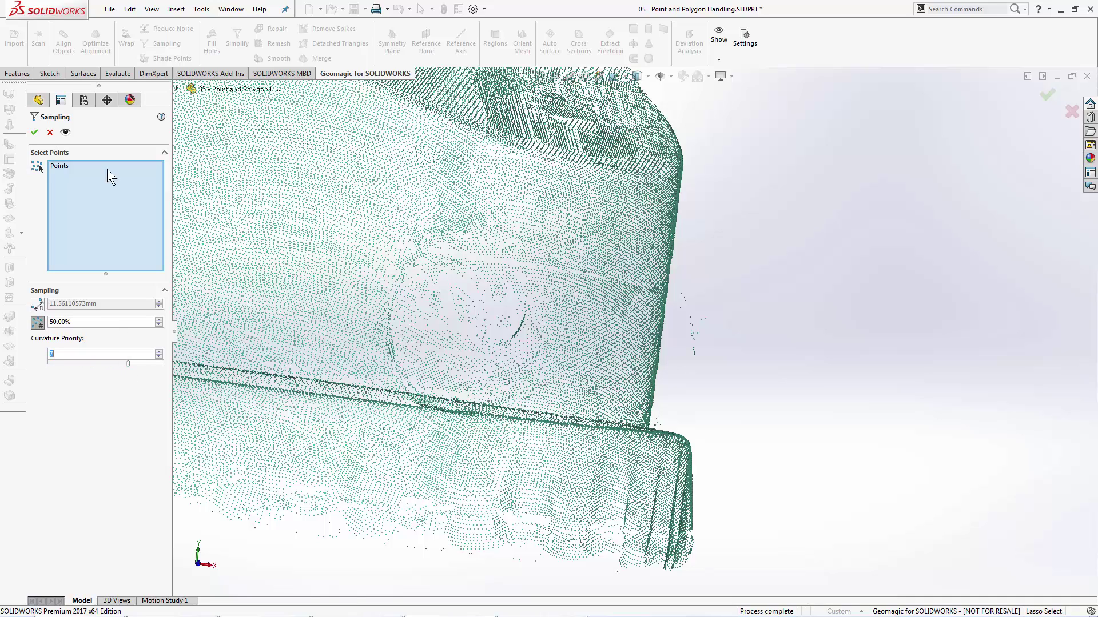
click(66, 132)
scroll(436, 179, down, 5)
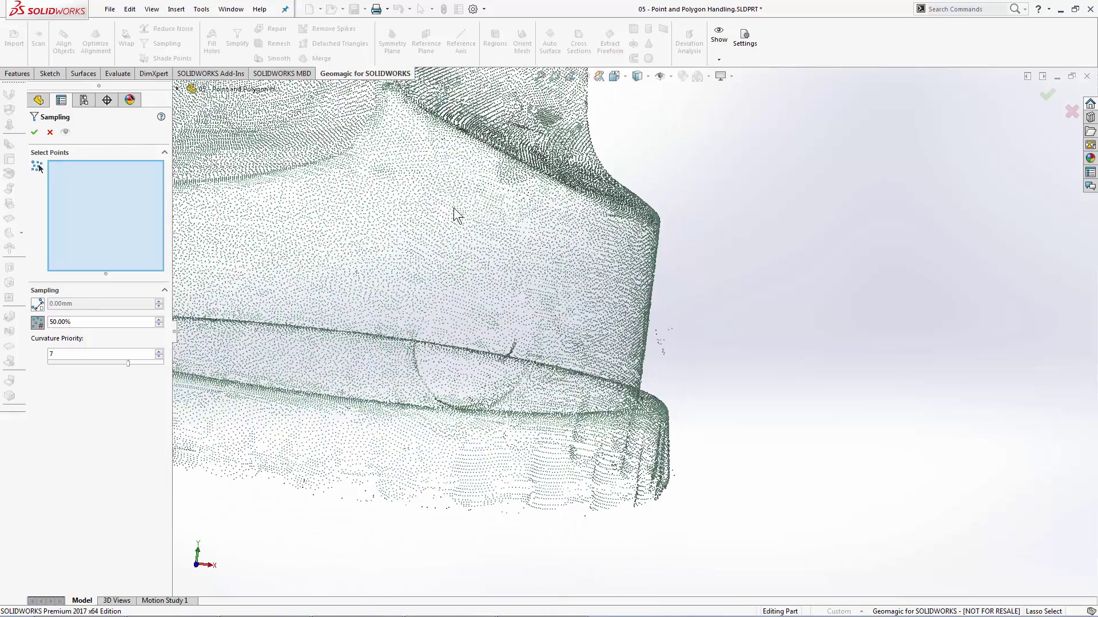
scroll(455, 207, up, 2)
scroll(648, 413, down, 5)
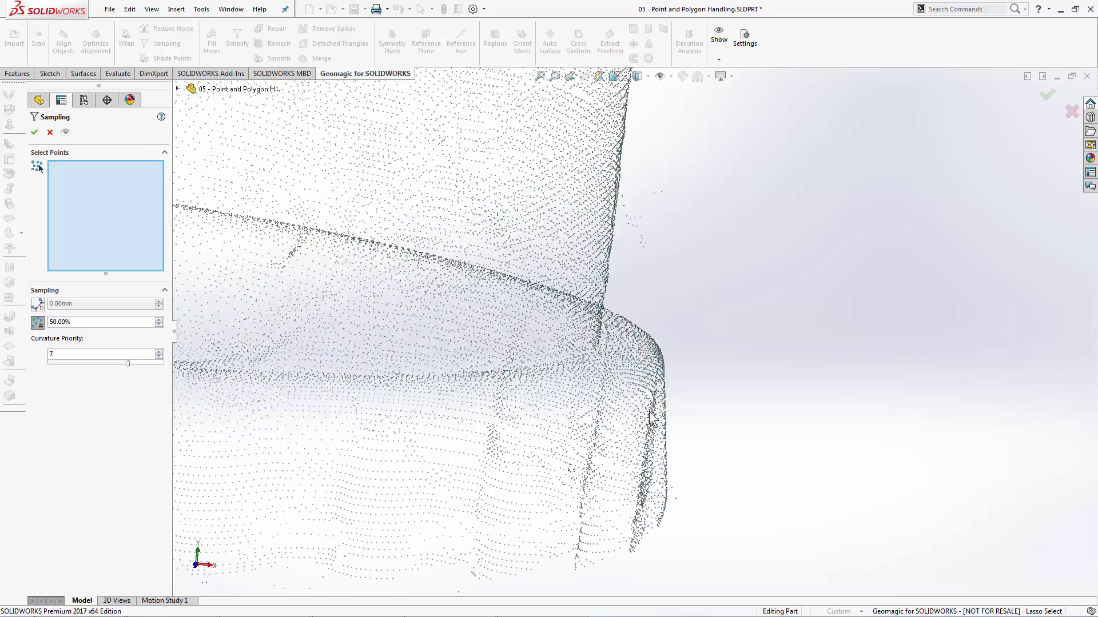
middle_drag(647, 412, 627, 363)
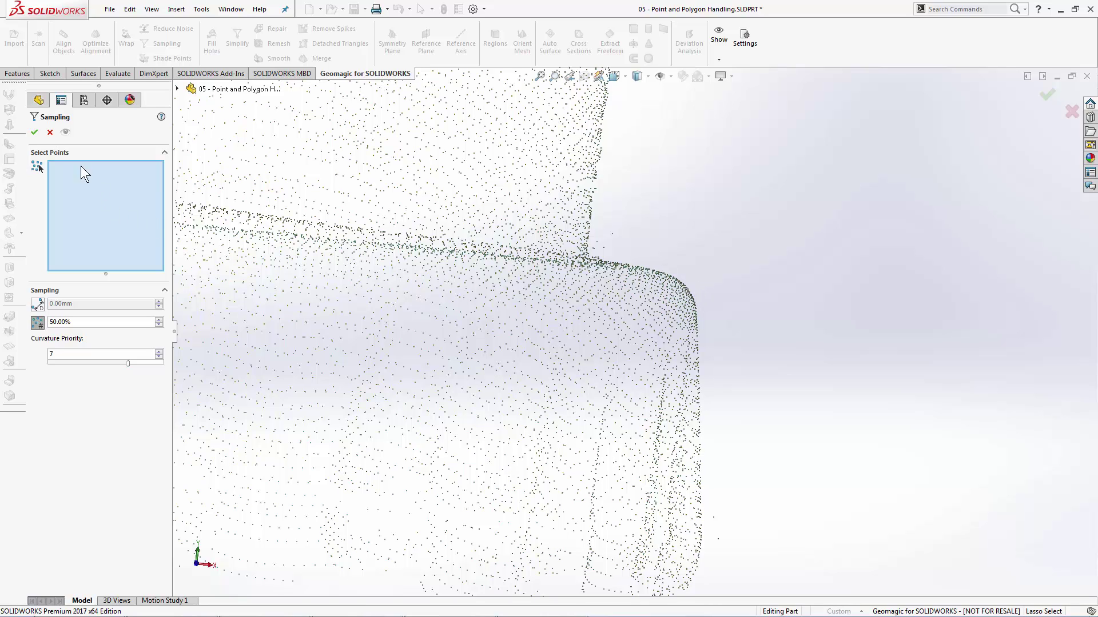
Apply the 50% sampling, shade the point cloud green, and orbit to inspect it.
click(35, 133)
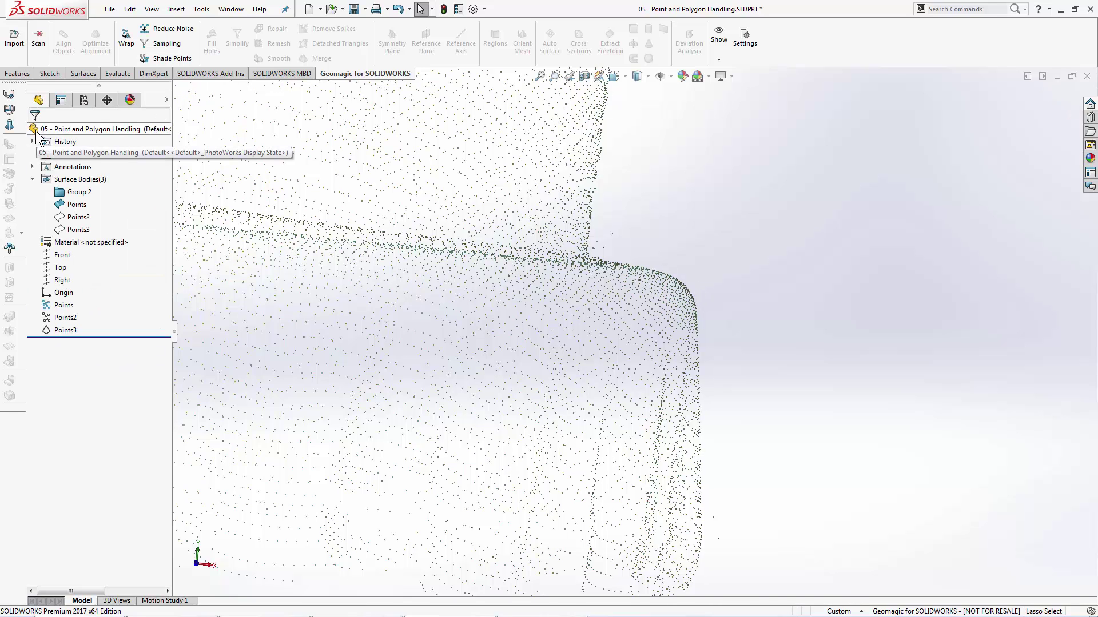
scroll(721, 218, up, 10)
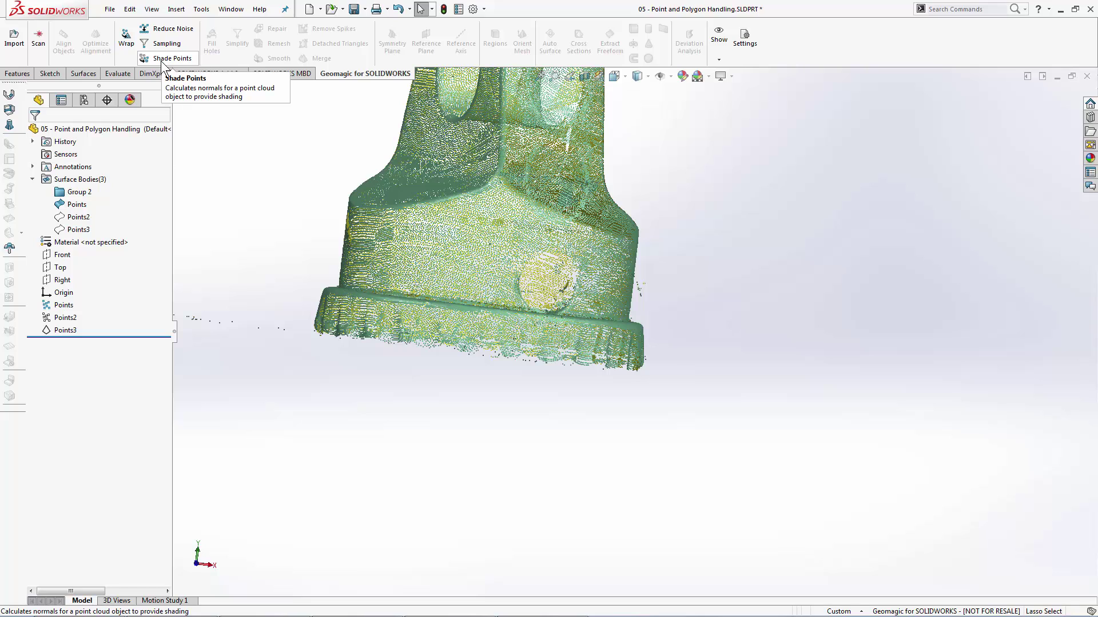
click(161, 62)
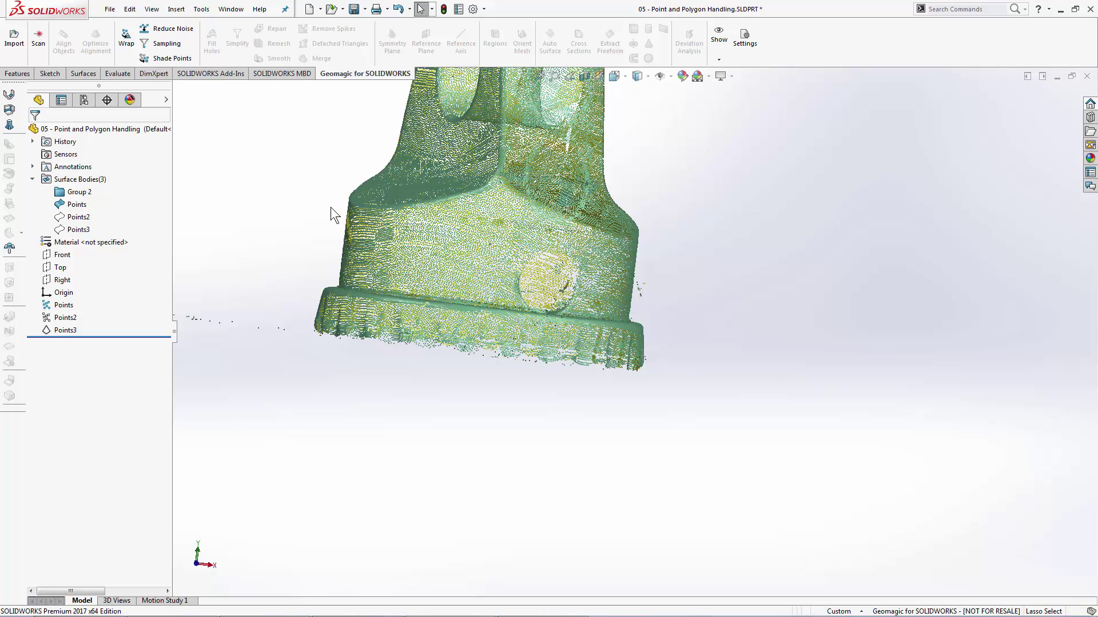
scroll(496, 458, up, 3)
scroll(585, 183, down, 2)
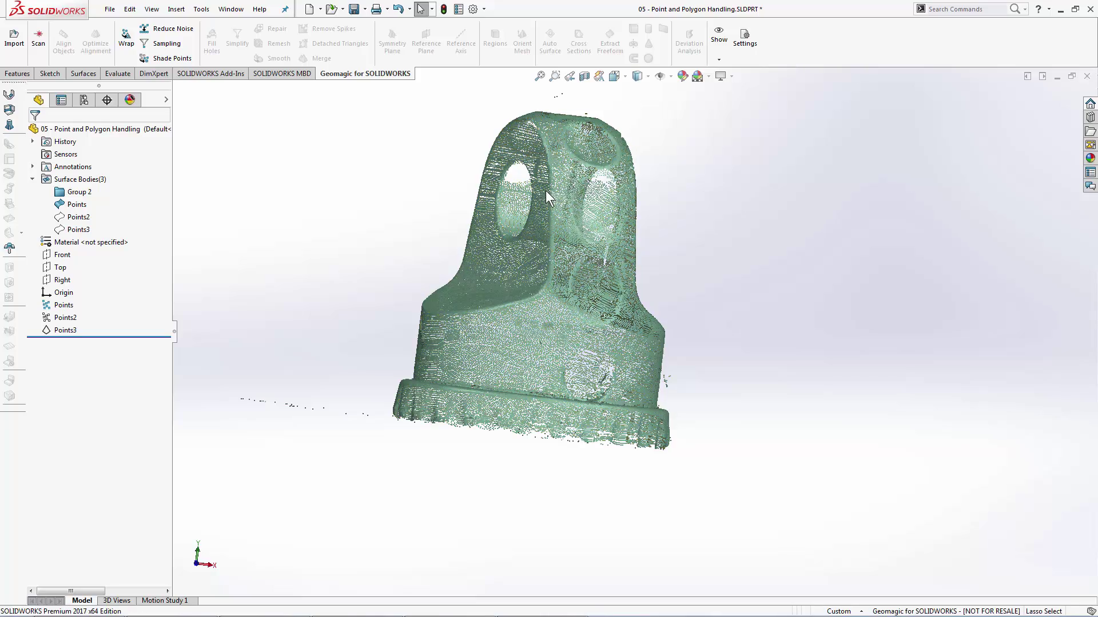
mouse_move(545, 190)
middle_down()
mouse_move(564, 223)
mouse_move(531, 228)
mouse_move(561, 230)
middle_up()
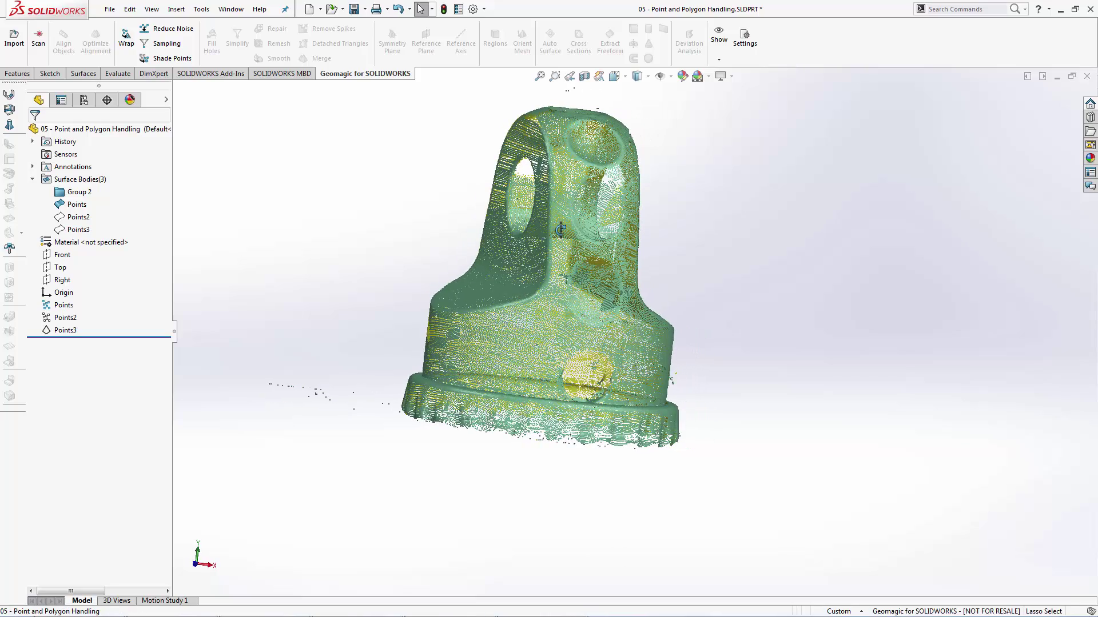